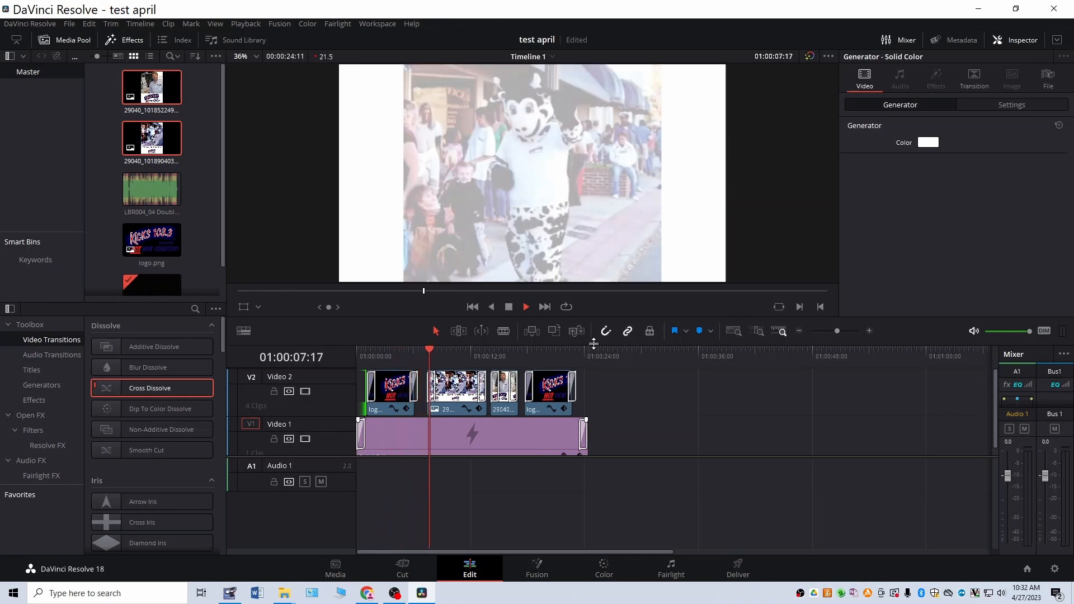
Step: Stop the timeline playback, check the test audio.wav waveform in Adobe Audition, and return to DaVinci Resolve
key(space)
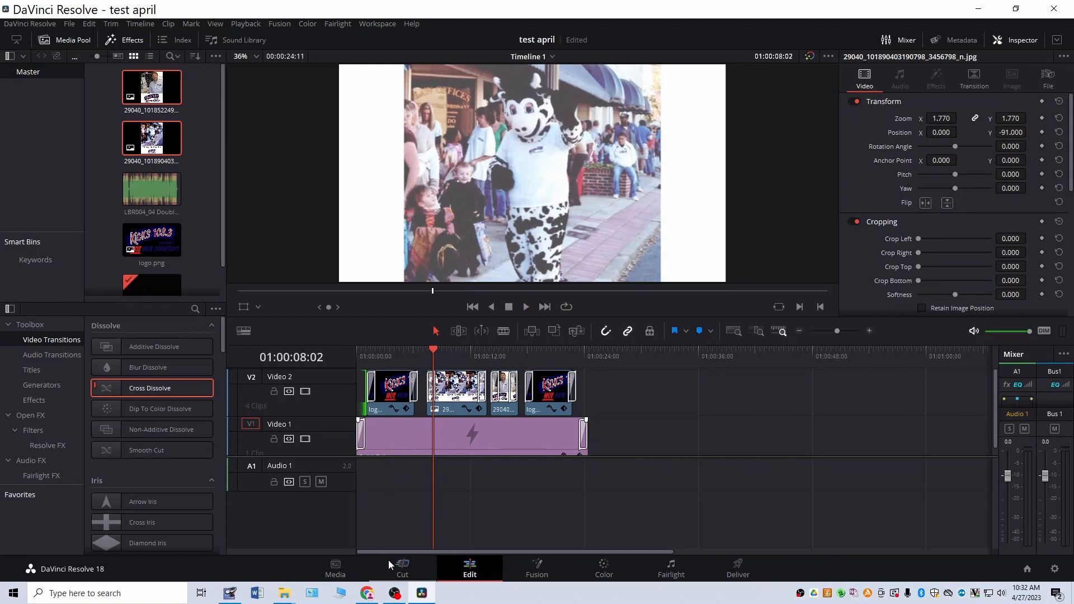
click(229, 593)
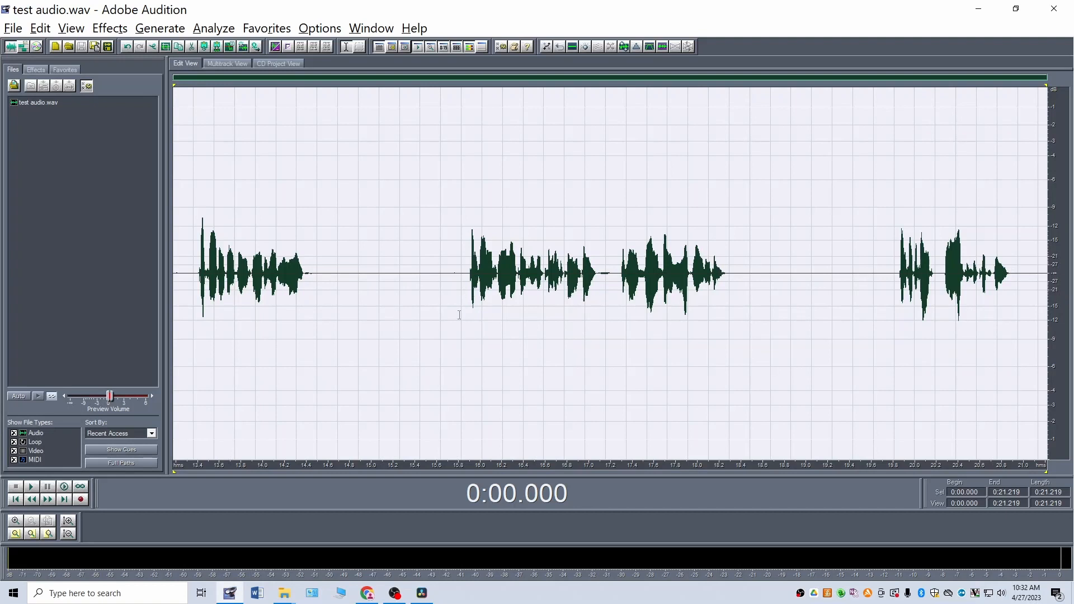
key(alt+Tab)
Step: Find the test audio WAV file in the network audio import folder and place it on Audio 1 at the timeline start
mouse_move(285, 593)
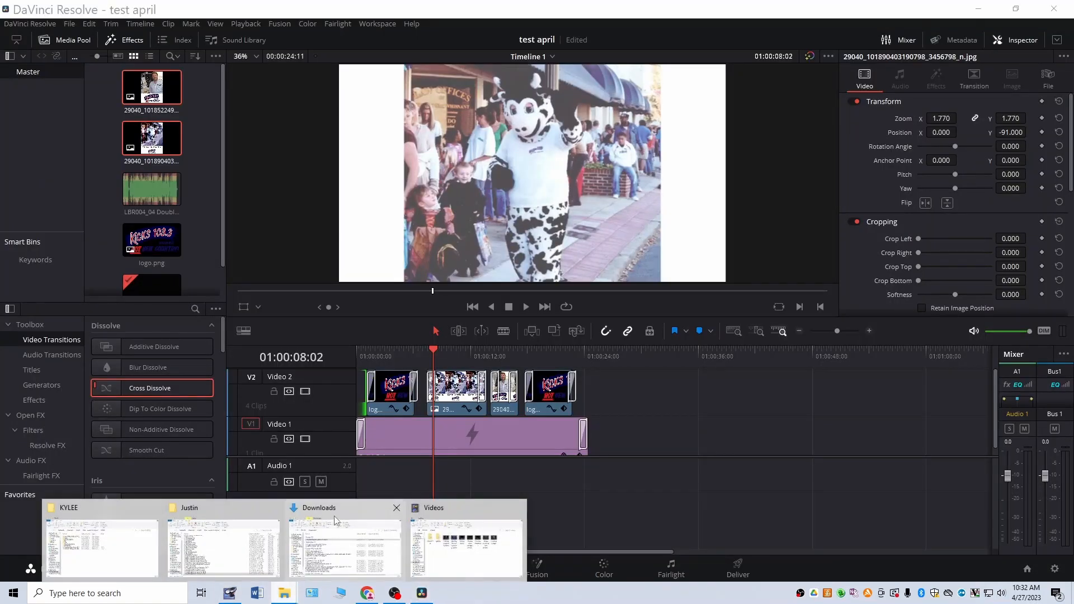
click(349, 542)
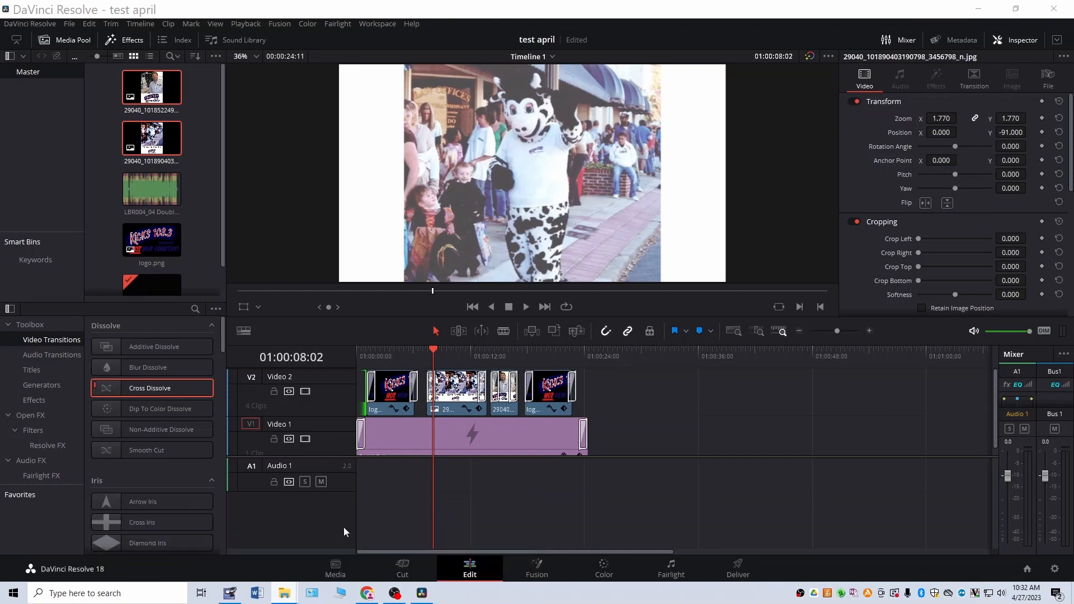
click(67, 245)
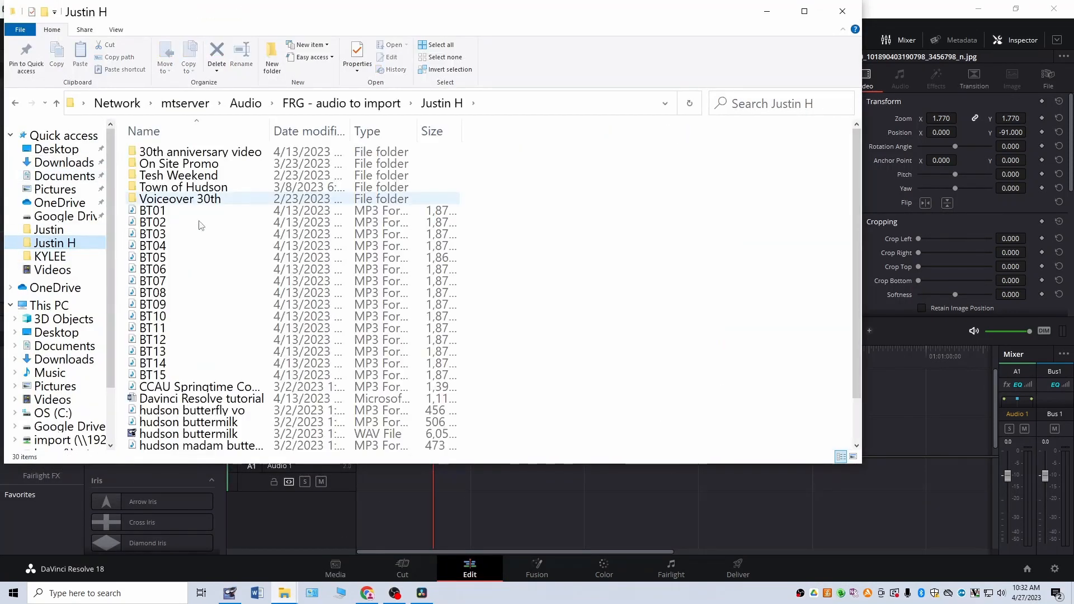
scroll(217, 334, down, 2)
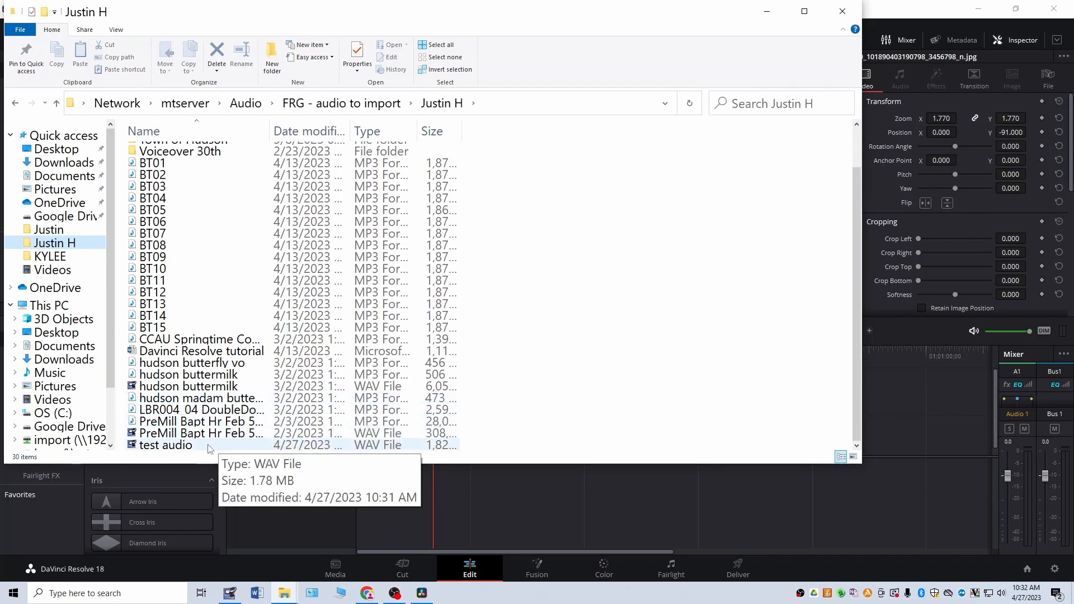
drag(220, 448, 398, 481)
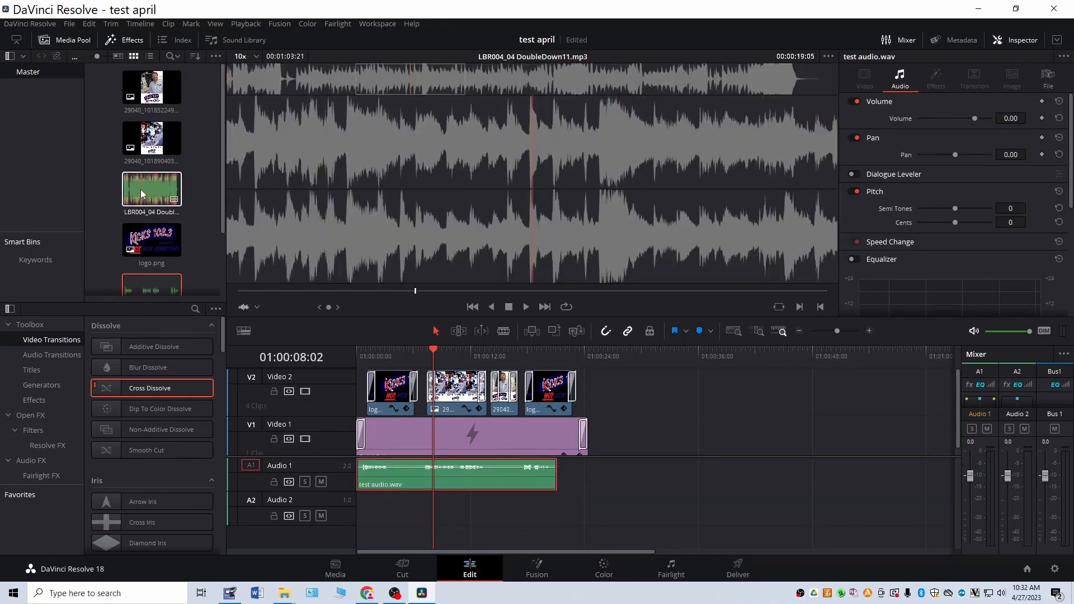
Step: Add LBR004_04 DoubleDown11.mp3 to a second audio track from the timeline start and play back the mix
drag(140, 189, 356, 506)
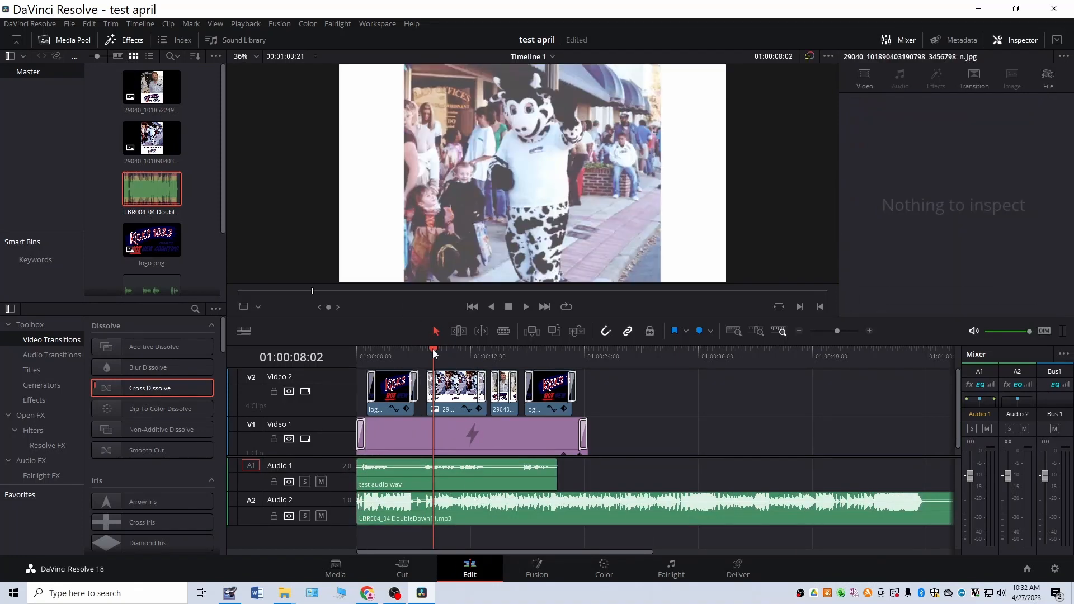
drag(432, 349, 341, 352)
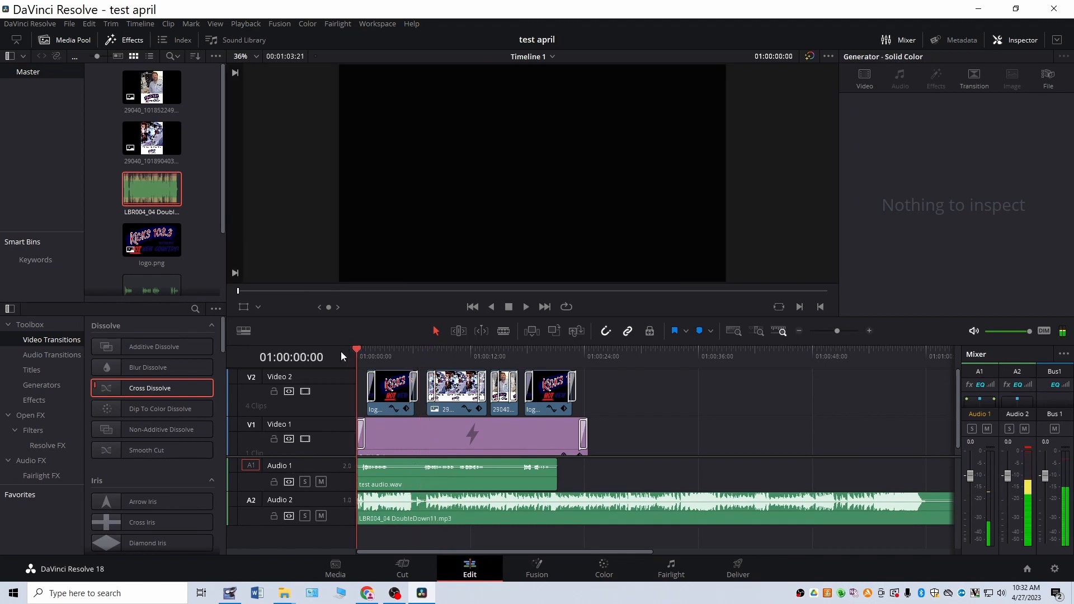
key(space)
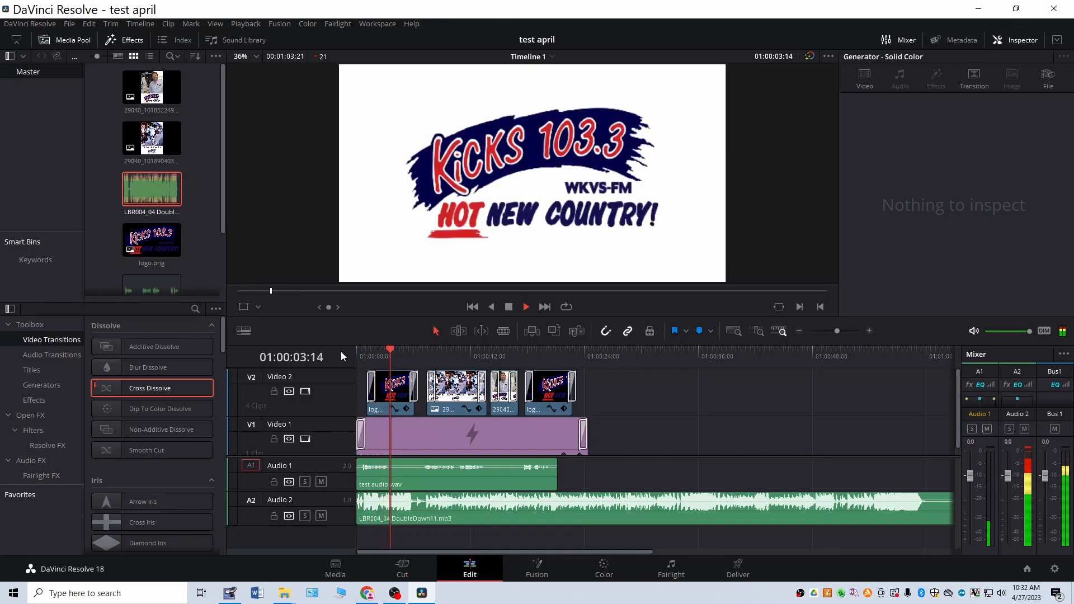
key(space)
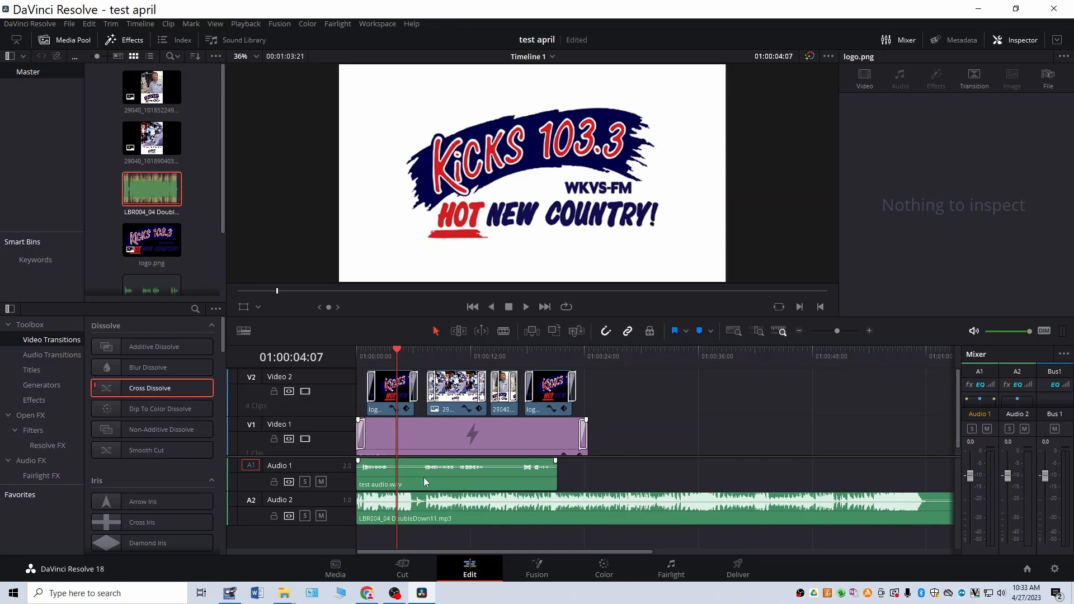
drag(398, 354, 358, 357)
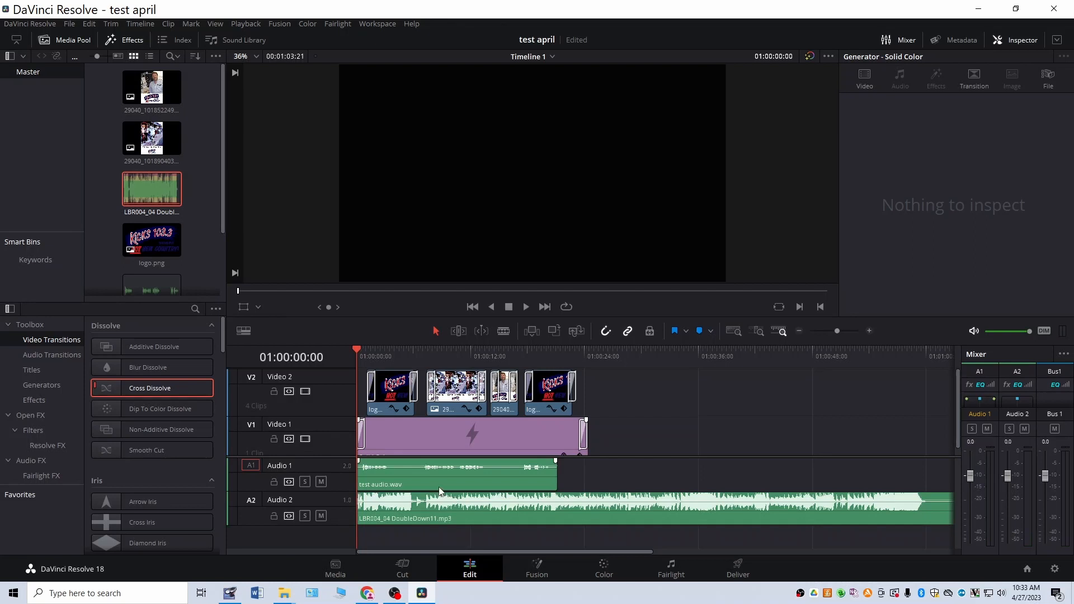
Step: Raise the test audio.wav clip's volume to 14.12 and play back the opening to check it against the music
click(398, 502)
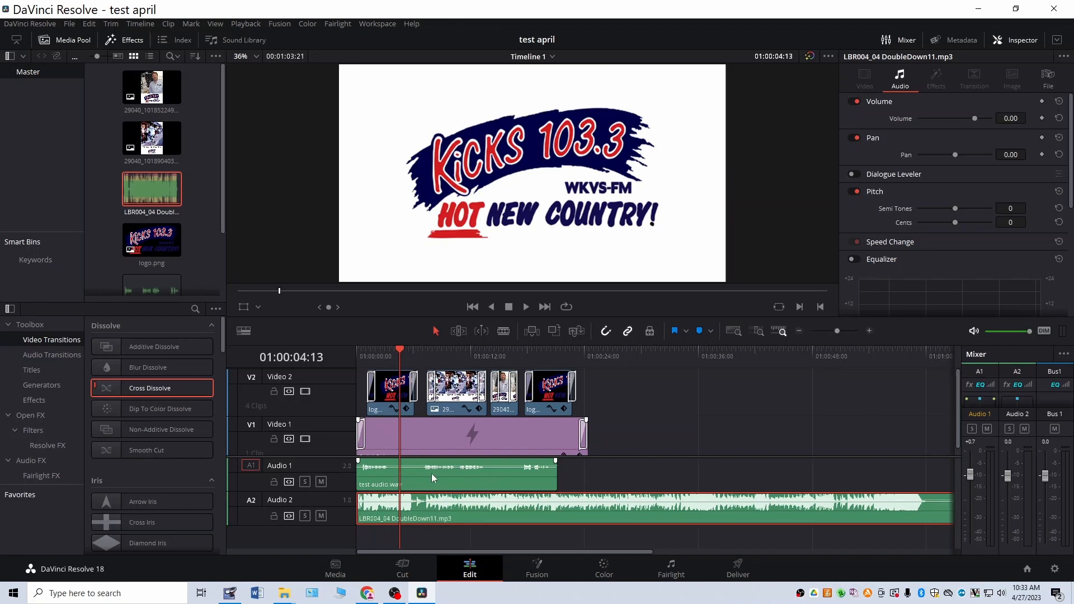
click(443, 485)
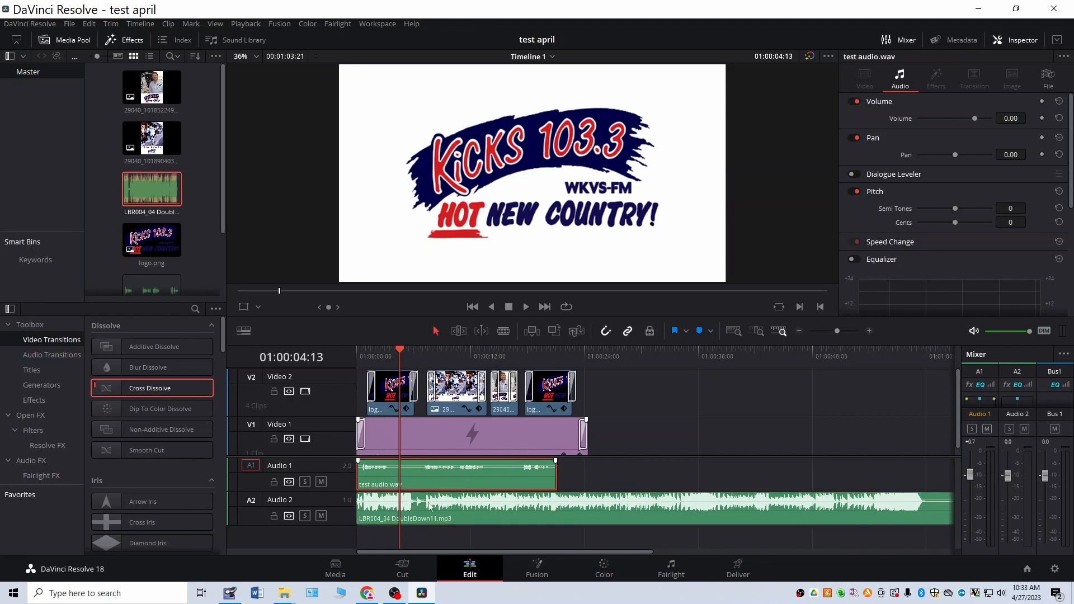
click(425, 521)
click(434, 475)
drag(974, 116, 982, 116)
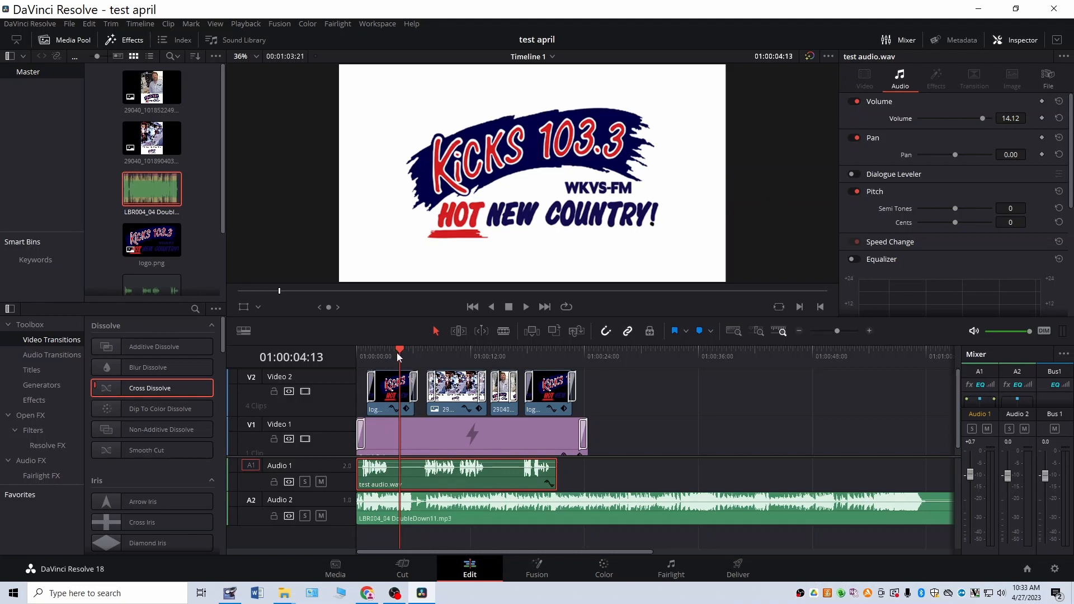
drag(395, 347, 372, 353)
key(space)
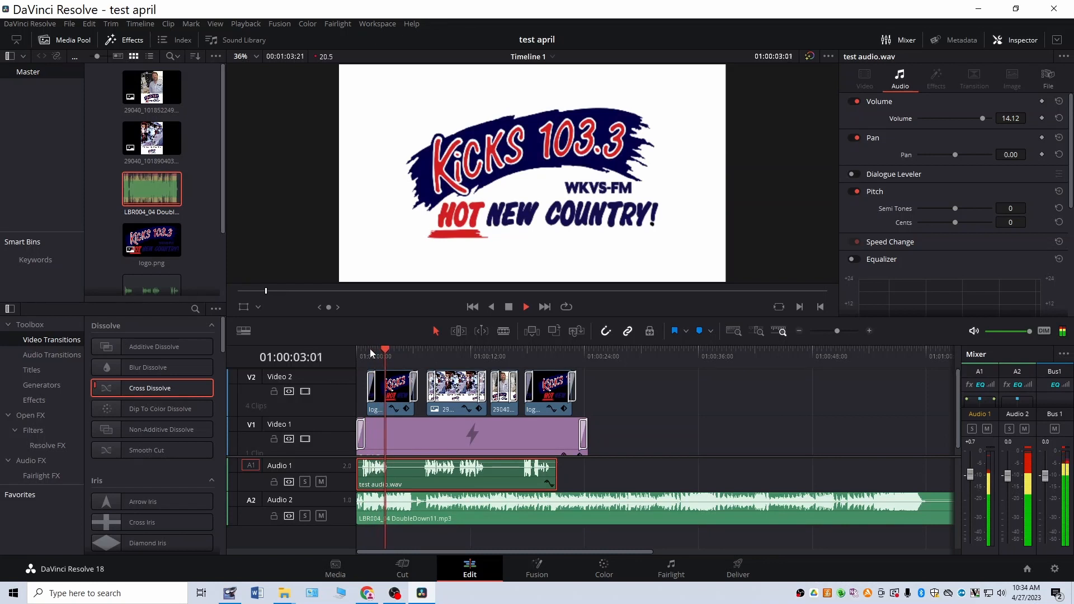
key(space)
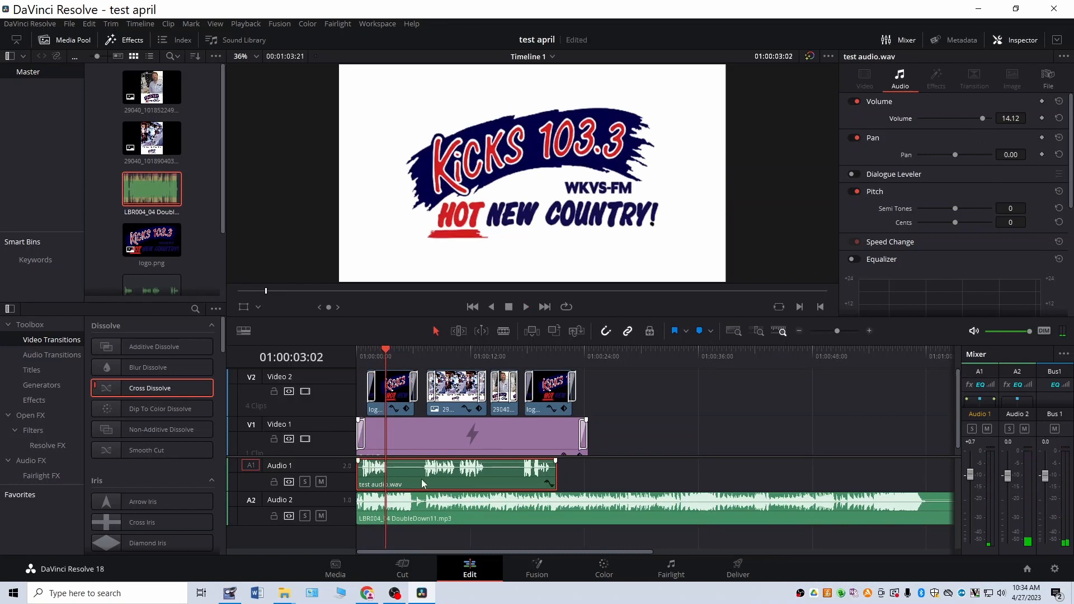
Step: Lower the music clip's volume to -11.68 and play the mix from the timeline start
click(448, 507)
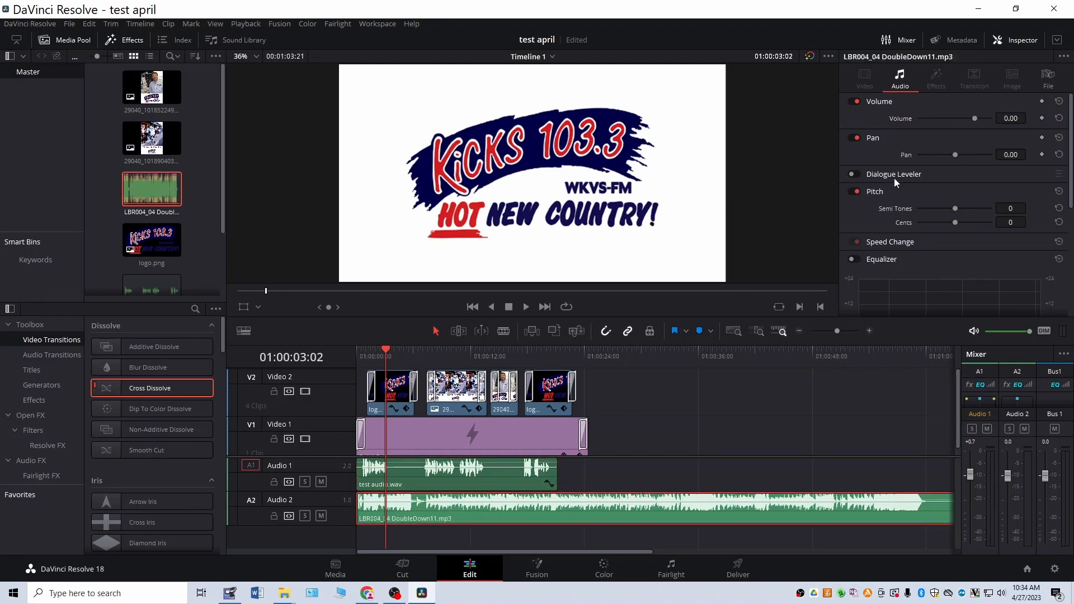
drag(975, 118, 968, 119)
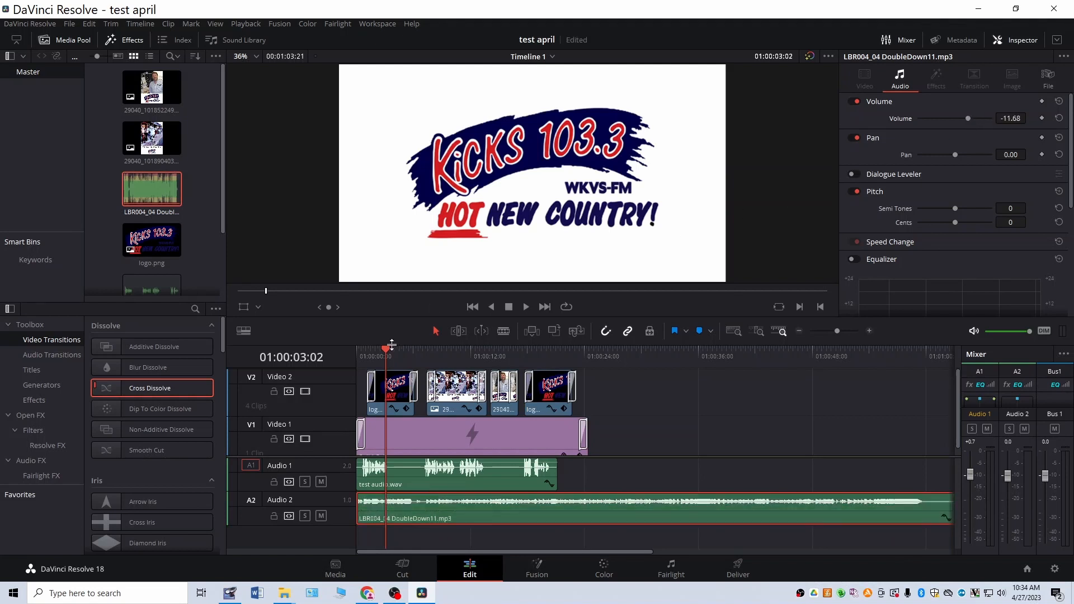
drag(386, 348, 357, 347)
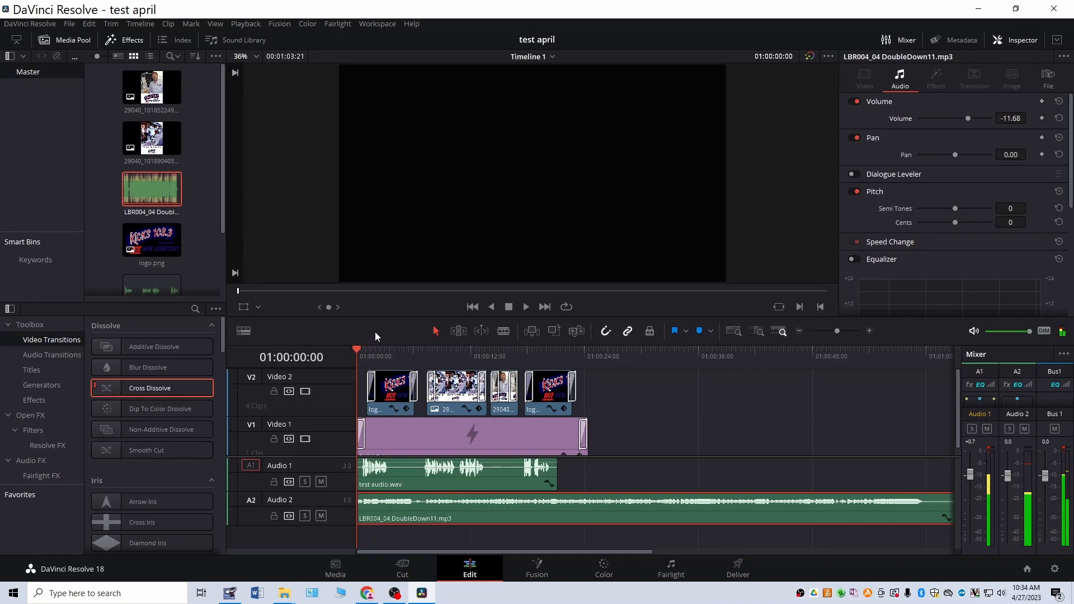
key(space)
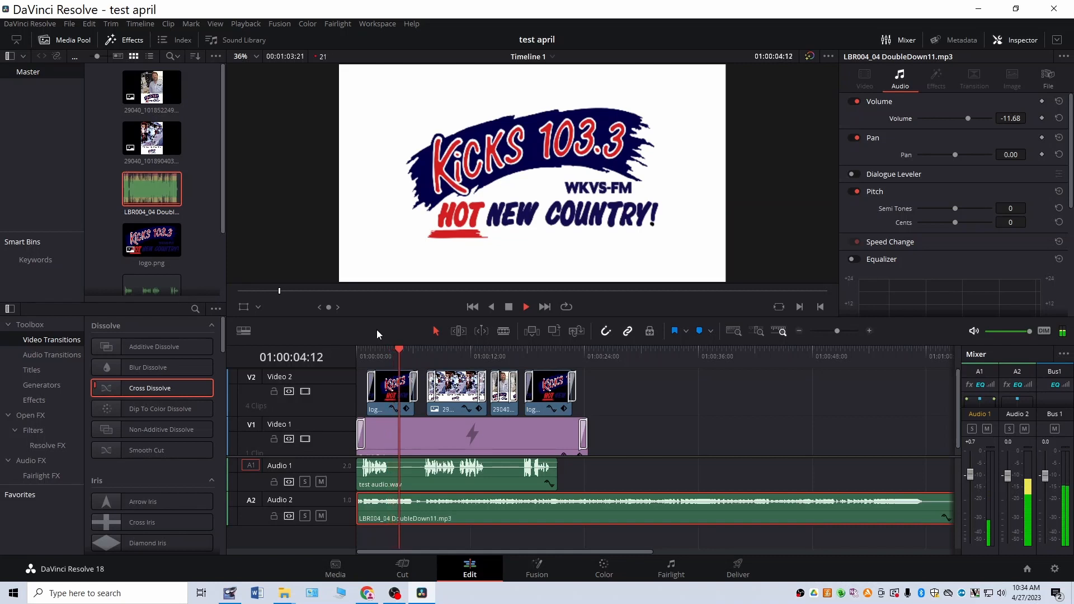
key(space)
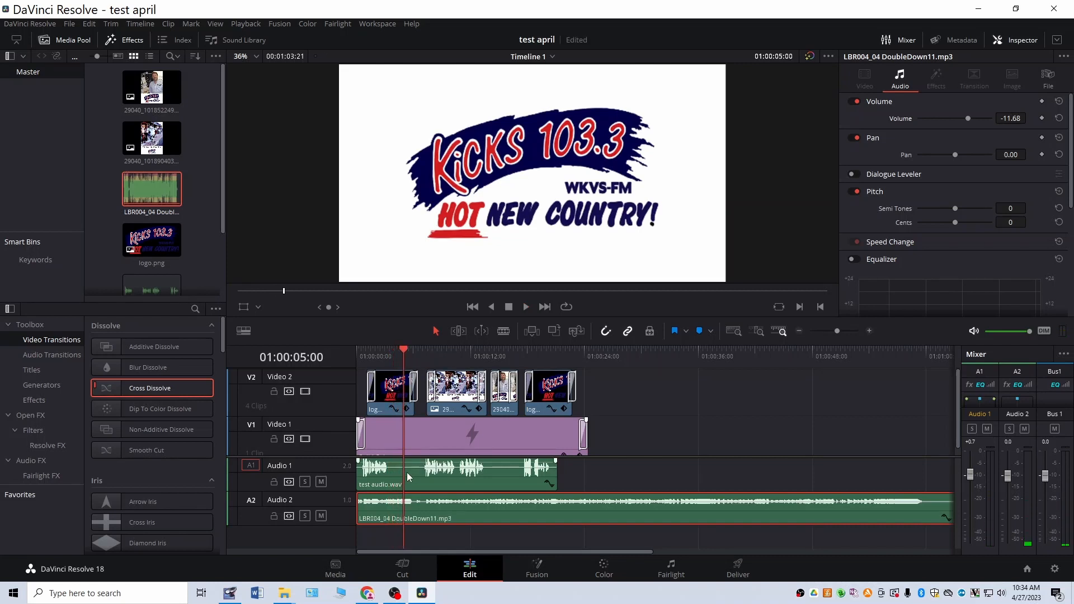
Step: Split the voiceover into three segments at its long pauses and align them under the opening logo, photo and closing logo clips
drag(408, 476, 427, 469)
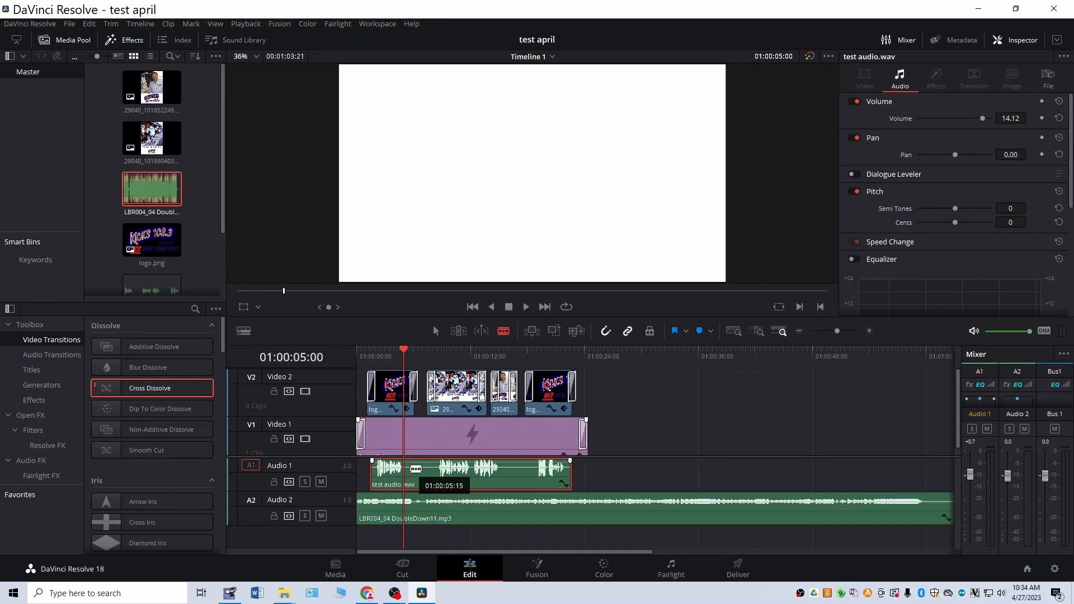
click(411, 469)
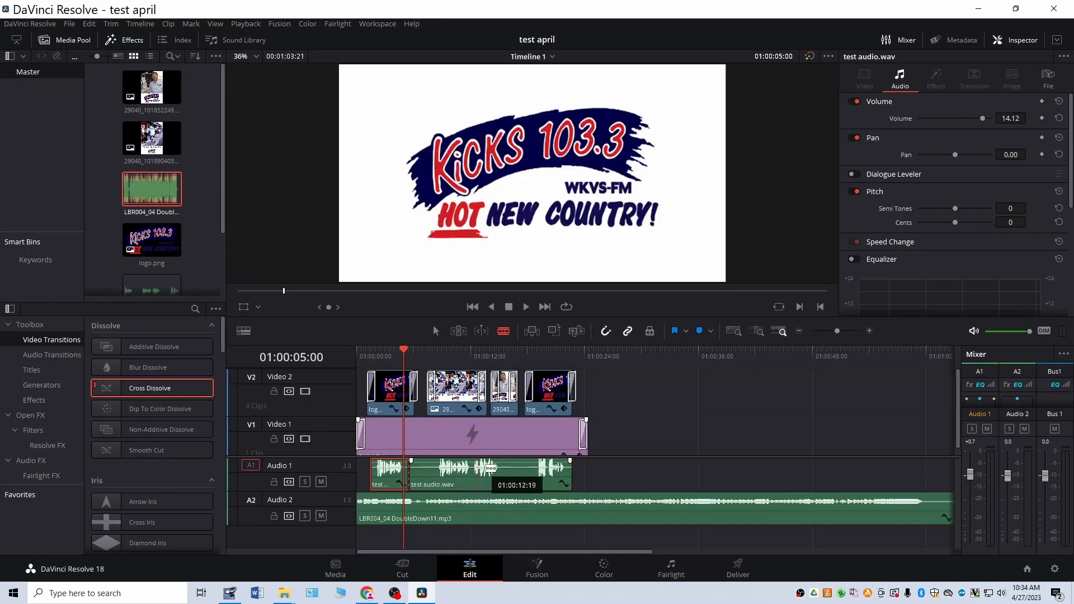
click(506, 468)
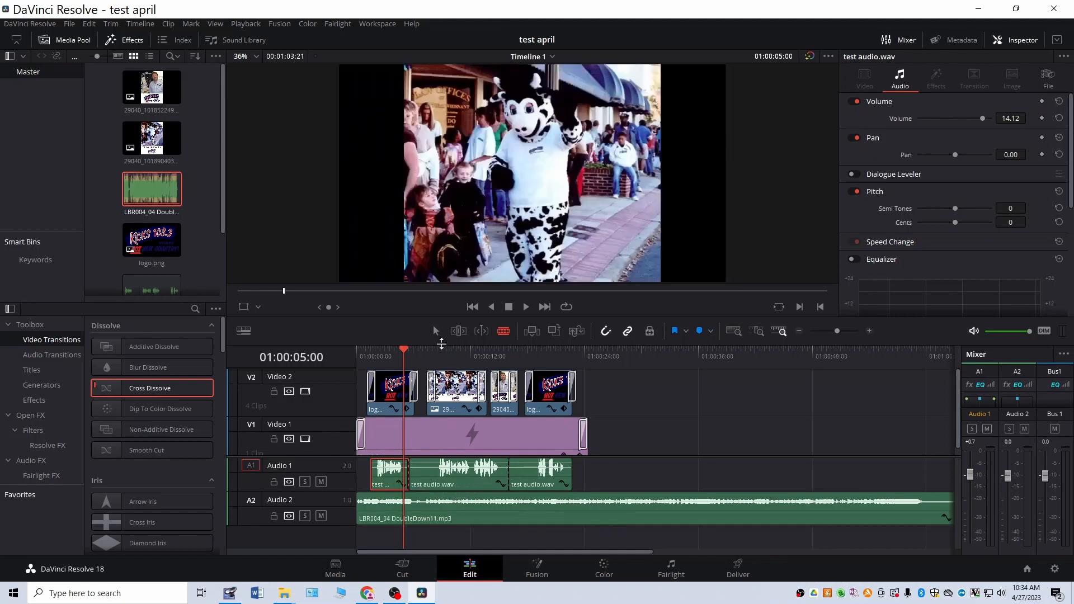
click(436, 331)
drag(414, 469, 533, 473)
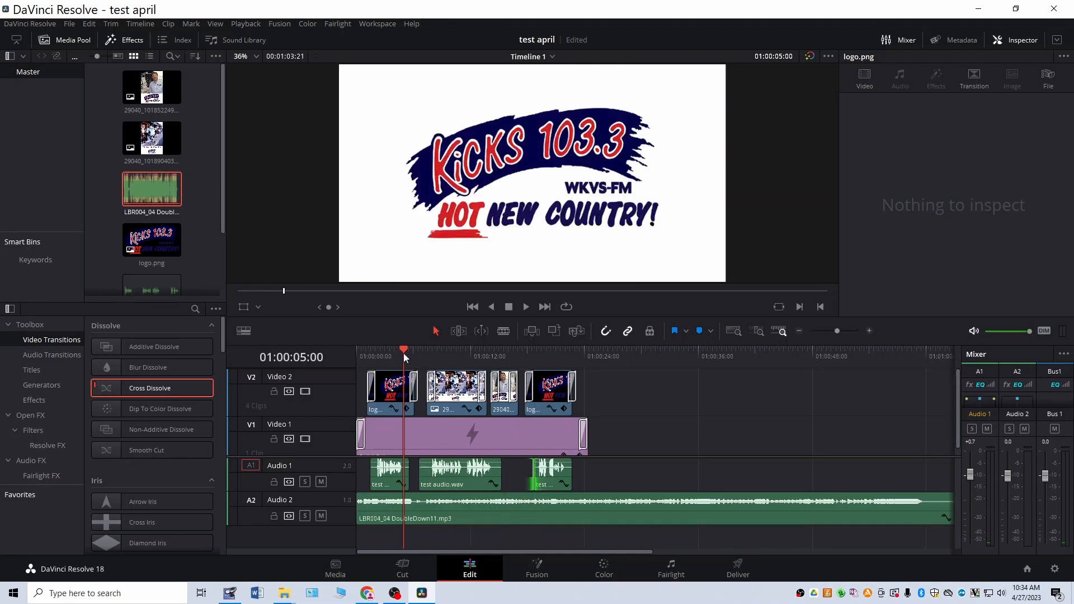
Step: Mute the Audio 2 music track and play back the voiceover segments from near the start
click(321, 515)
key(space)
drag(398, 349, 375, 352)
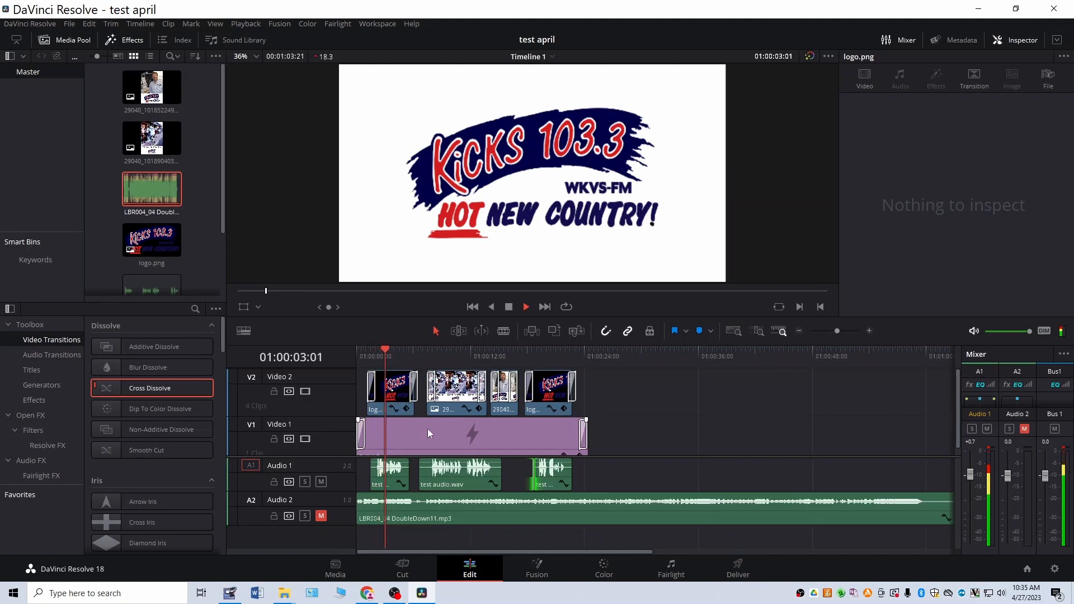
click(392, 481)
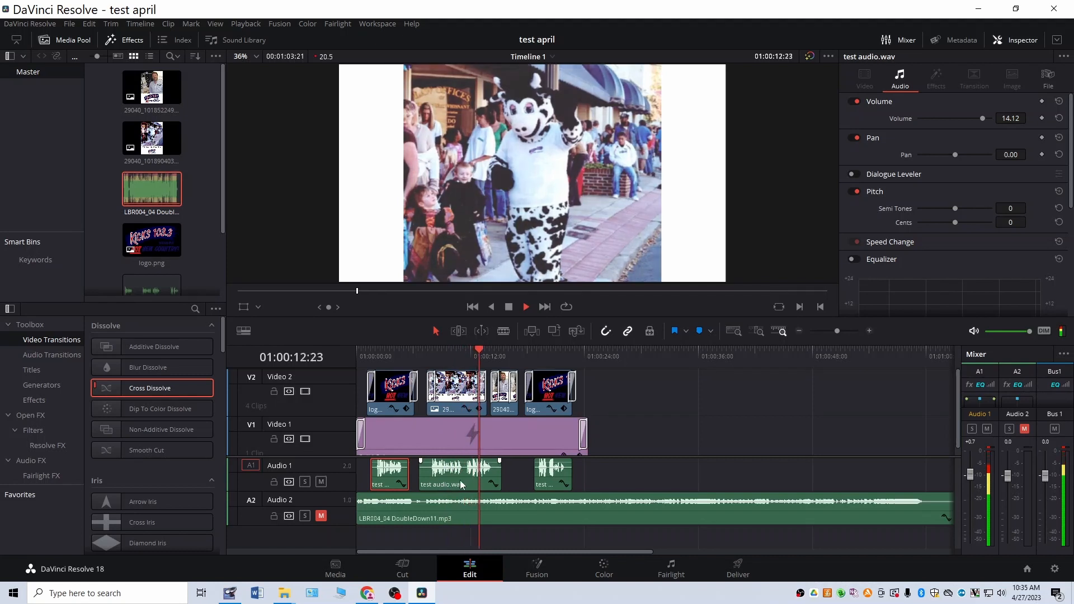
key(space)
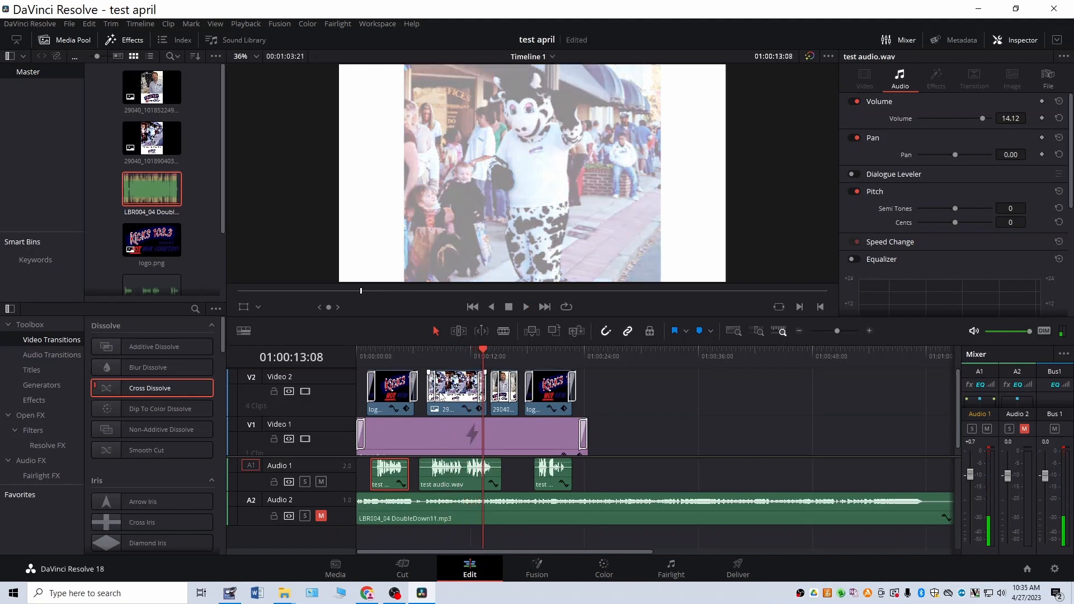
Step: Split the middle voiceover segment at its pause and move the second part under the second photo clip
click(504, 331)
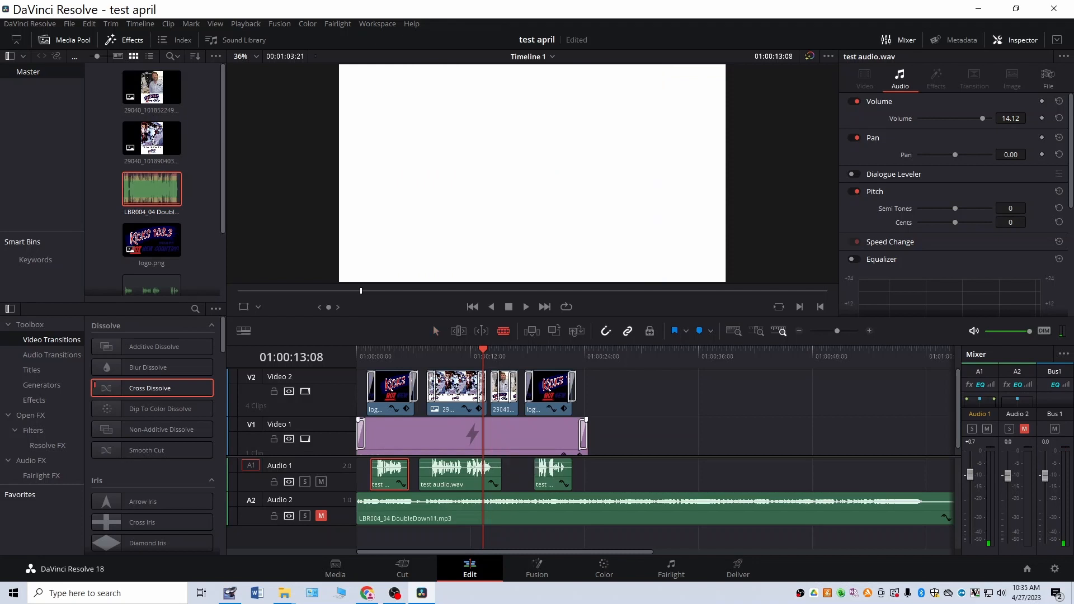
click(464, 474)
drag(494, 469, 519, 474)
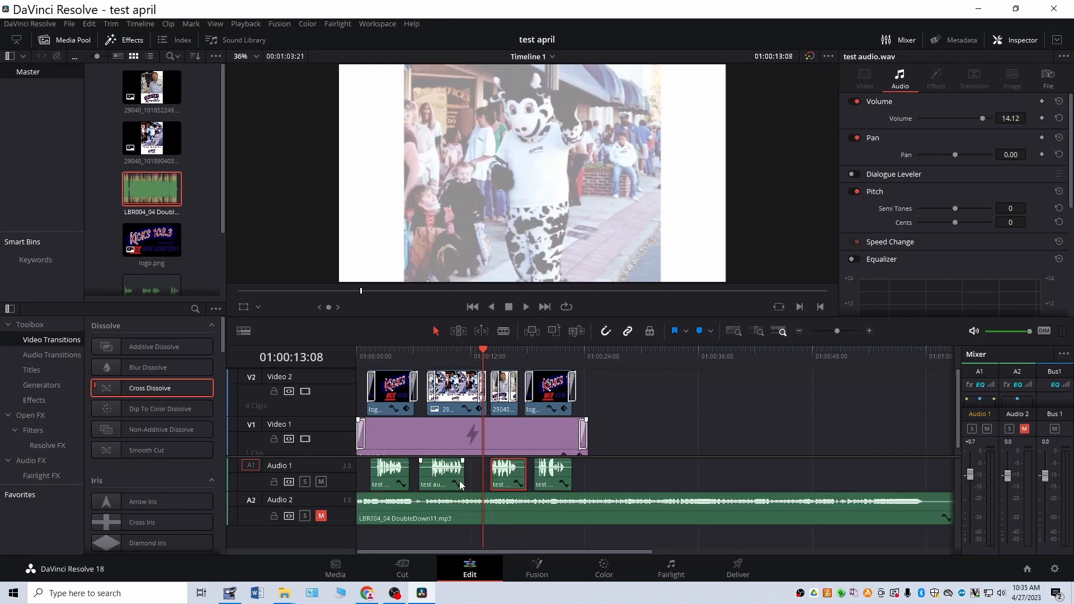
Step: Play back from the first voiceover segment and lower the third segment's volume to 8.17
drag(486, 349, 371, 368)
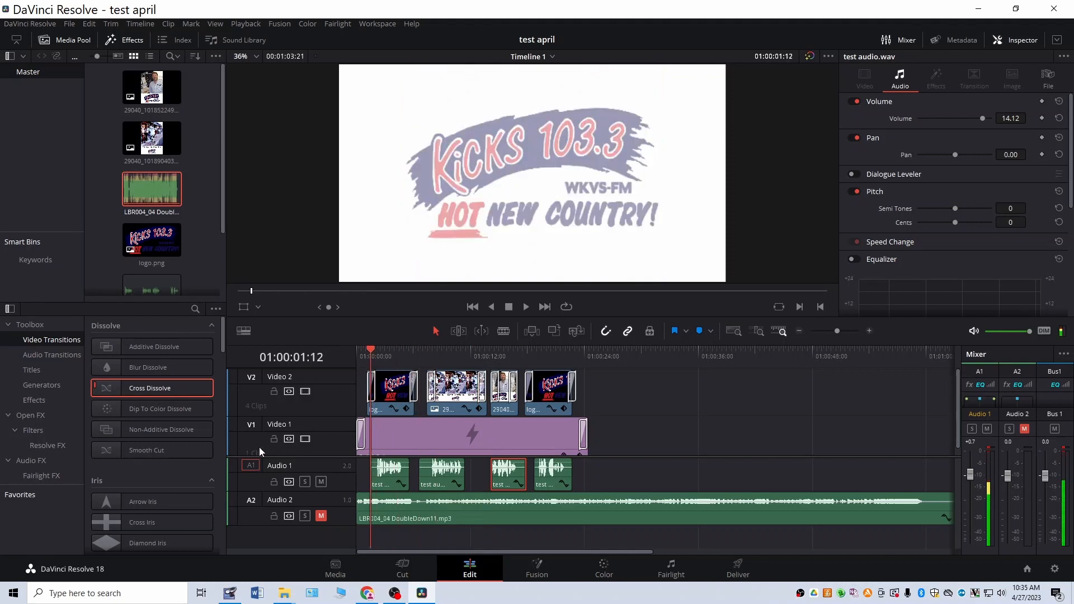
key(space)
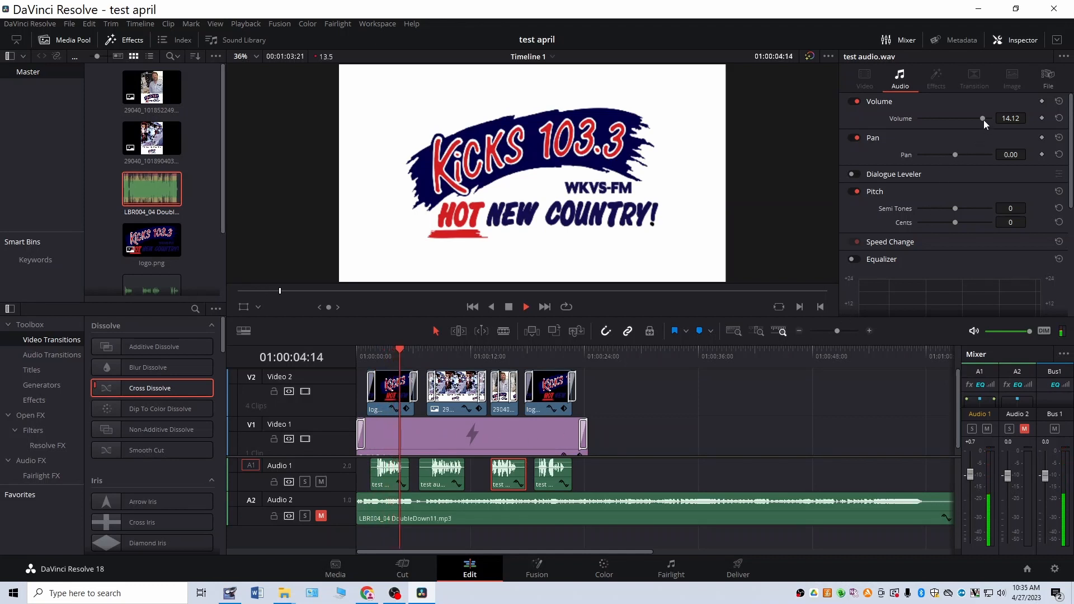
drag(982, 118, 979, 119)
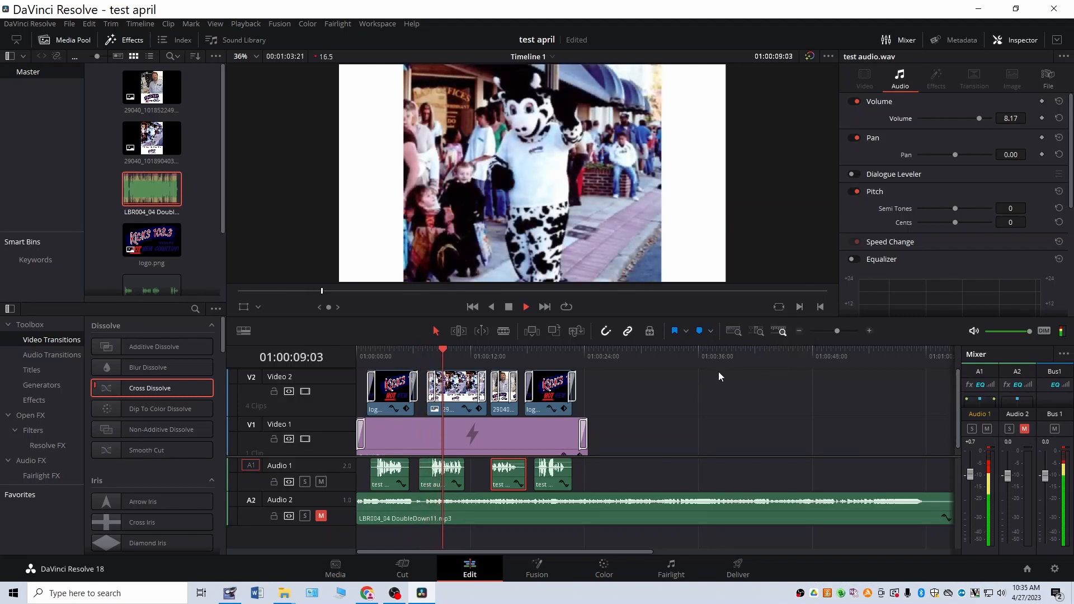
Step: Select all timeline clips, check their Render Cache Fusion Output setting, and set the playback render cache to User
key(space)
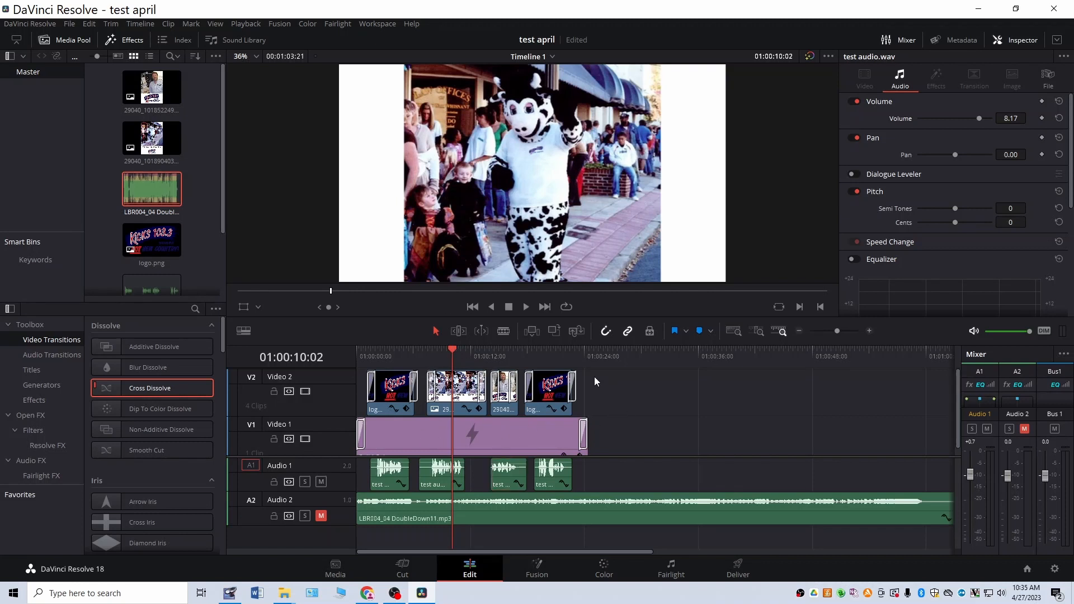
drag(596, 377, 368, 505)
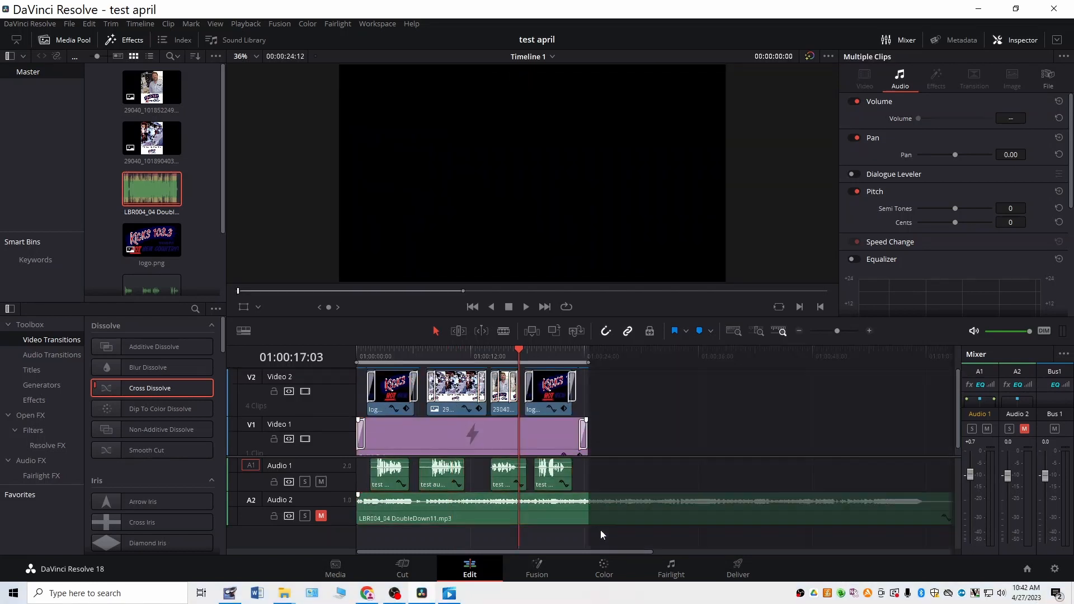
drag(601, 529, 340, 356)
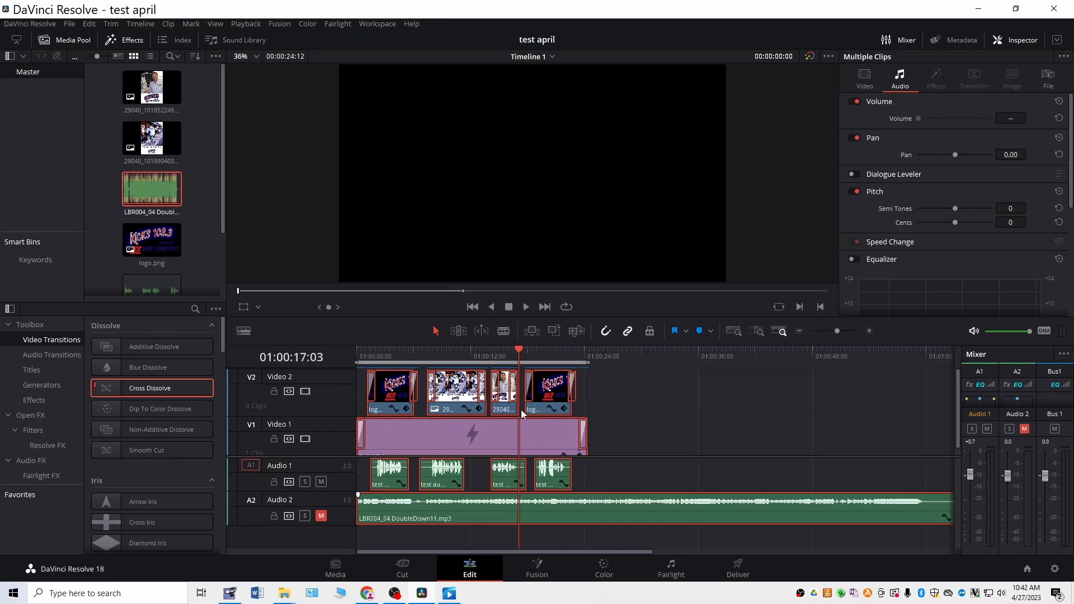
right_click(464, 390)
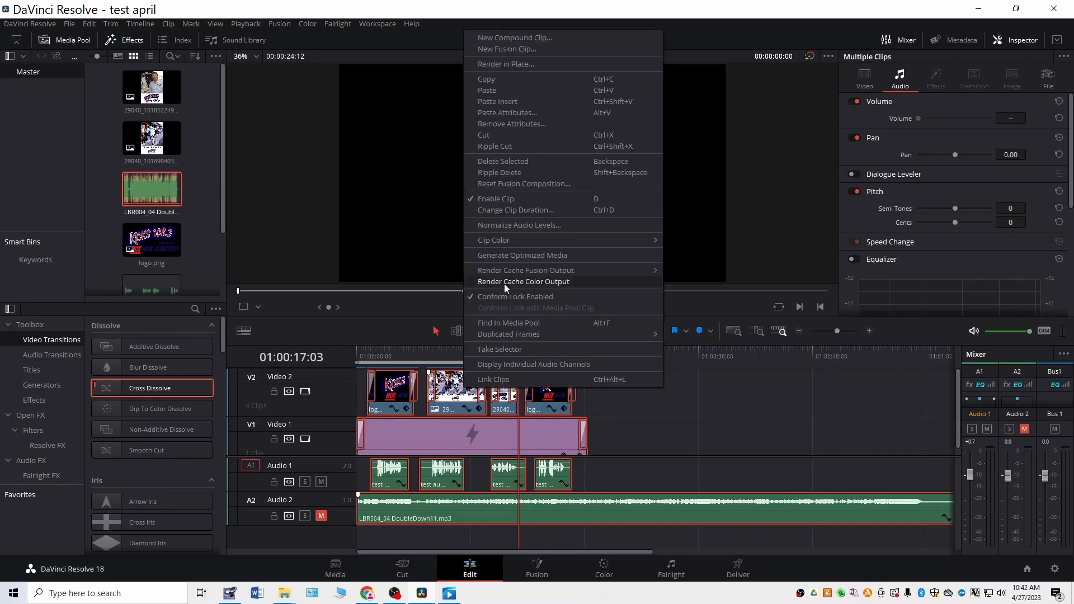
mouse_move(512, 273)
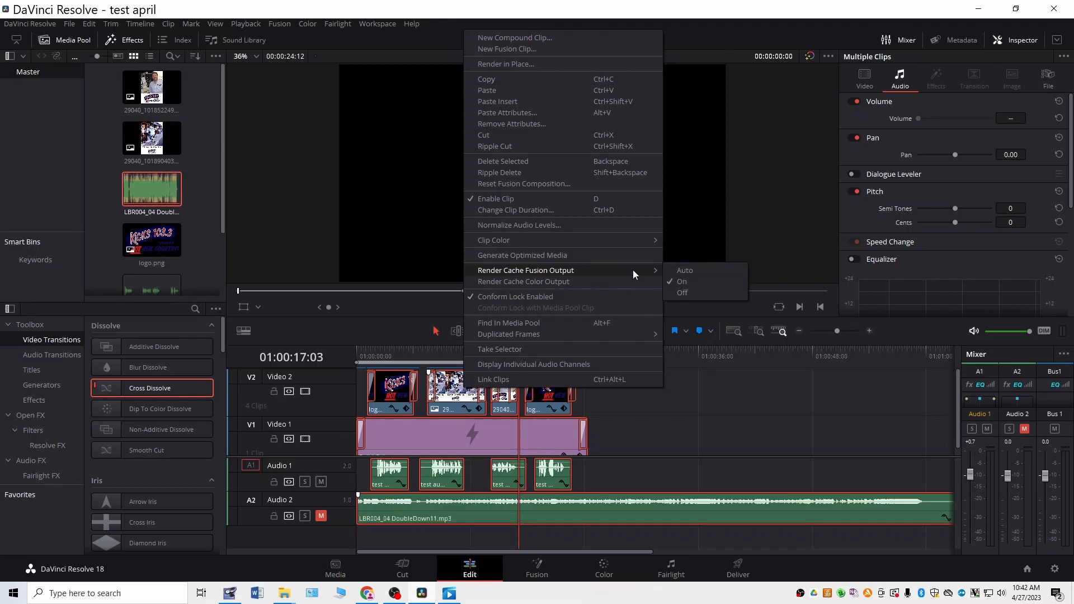
click(260, 21)
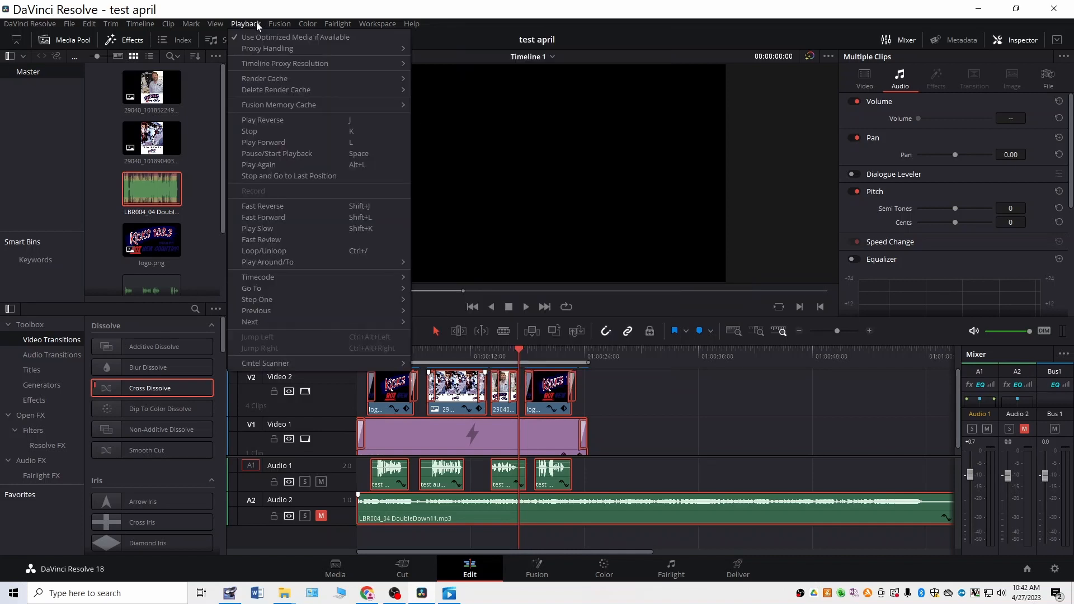
mouse_move(291, 63)
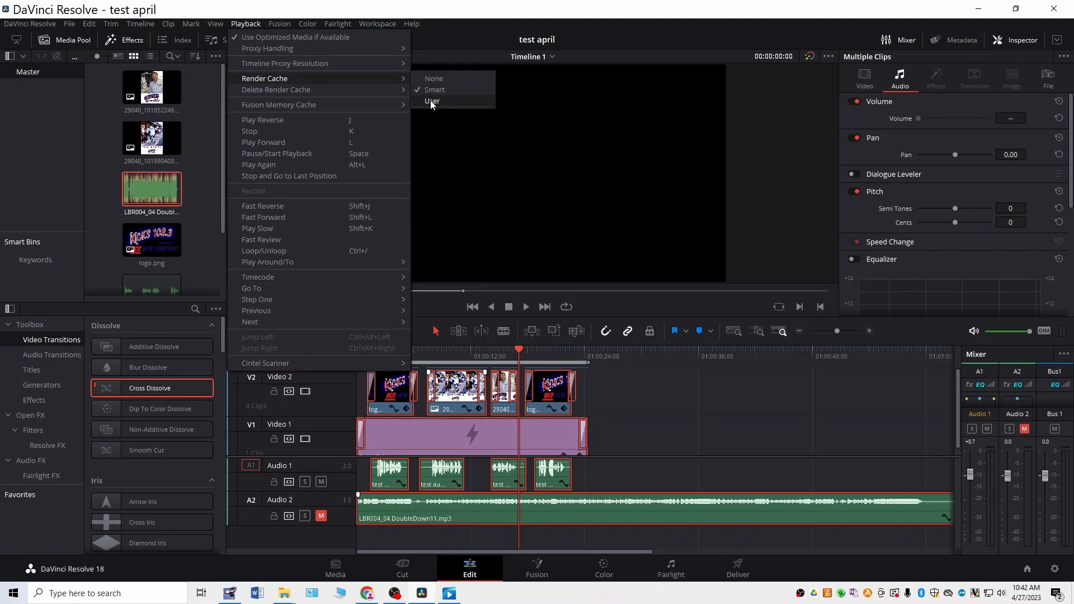
click(431, 101)
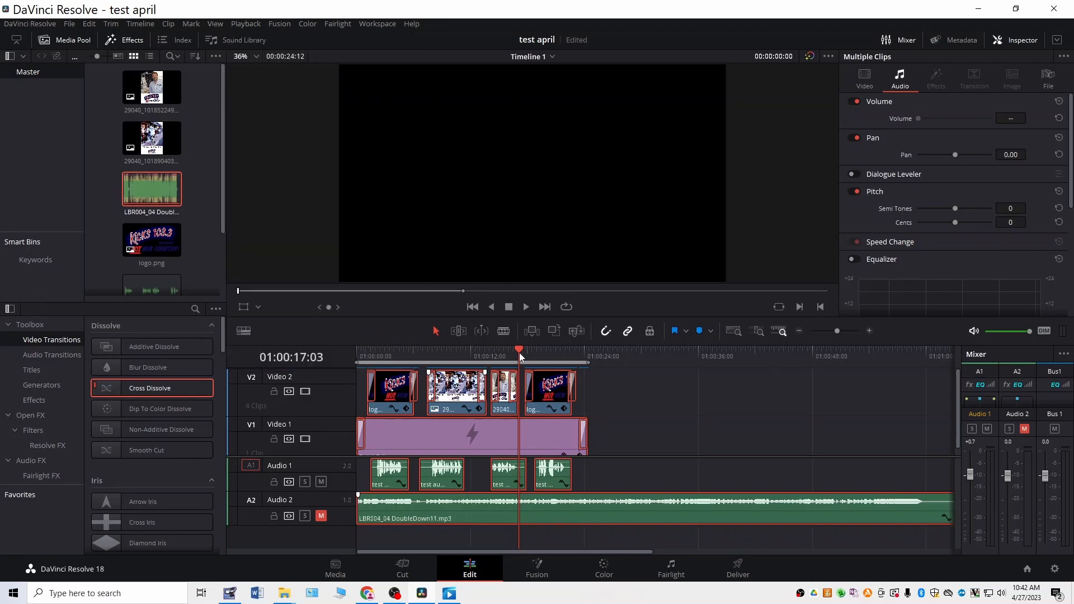
Step: Play back the opening logo and voiceover from the start of the timeline with the music muted
drag(519, 350, 333, 355)
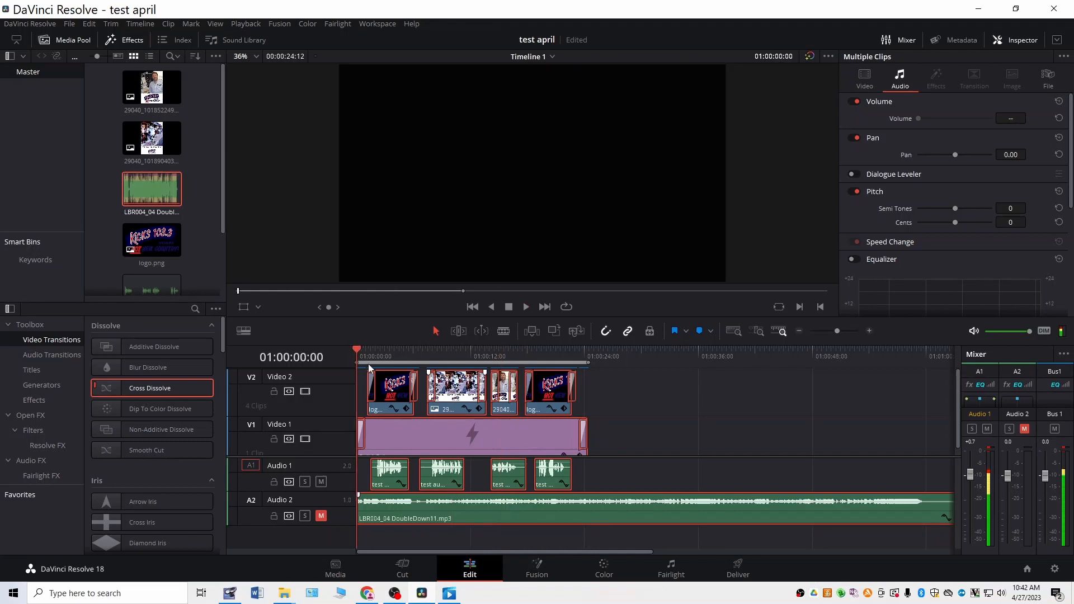
key(space)
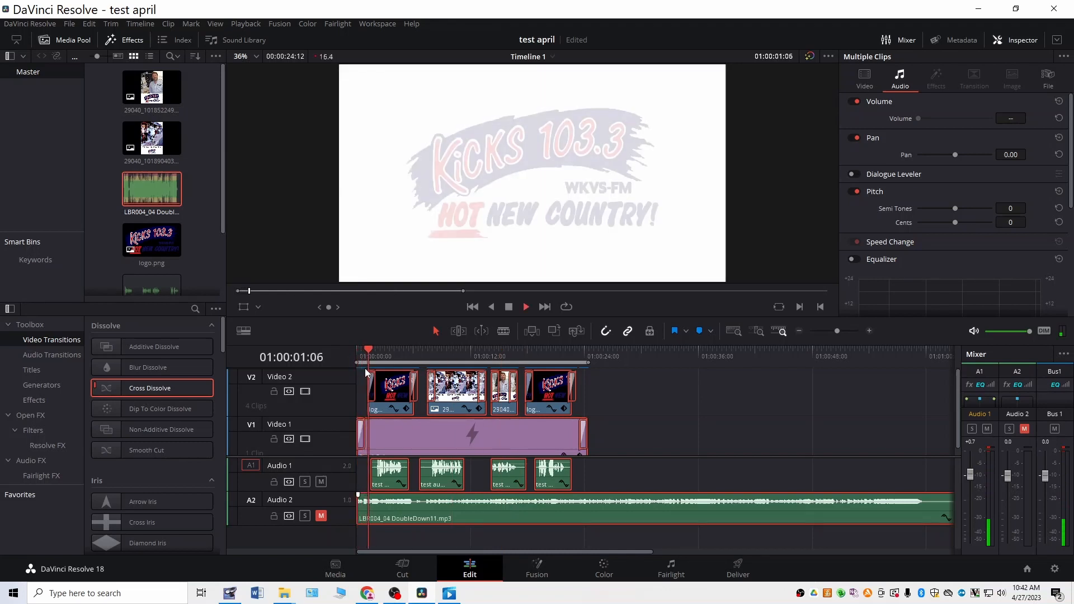
key(space)
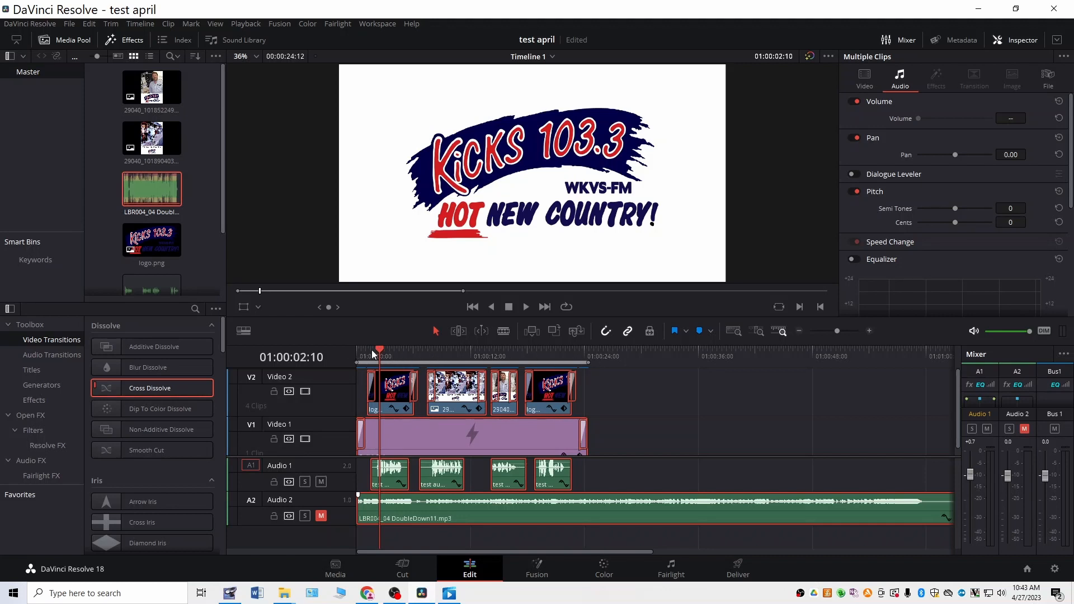
Step: Unmute the Audio 2 music track and play back from the timeline start into the first photo clip
drag(380, 350, 358, 351)
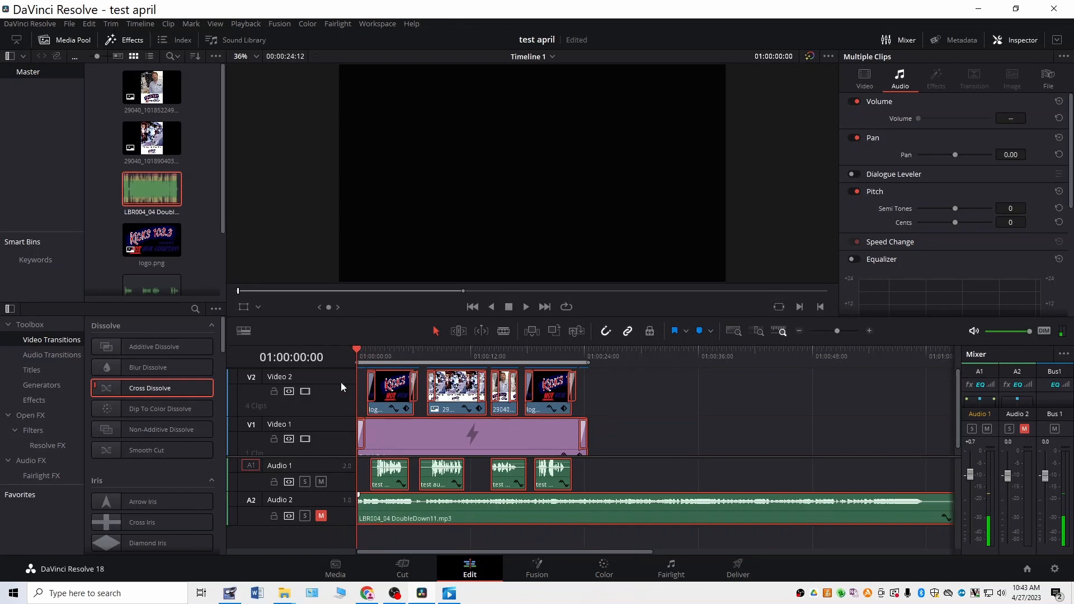
click(320, 516)
key(space)
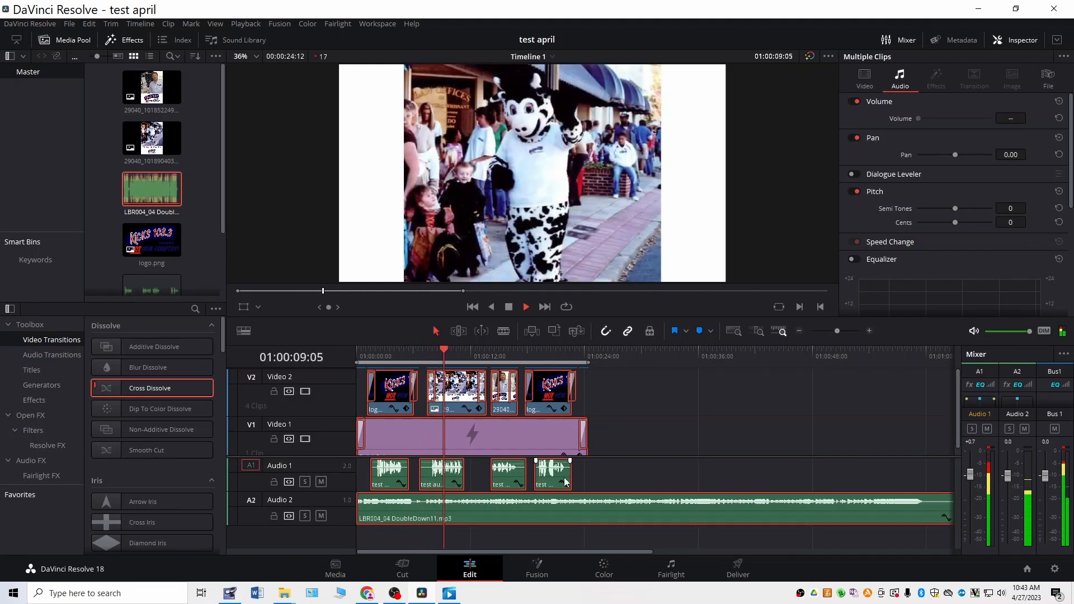
key(space)
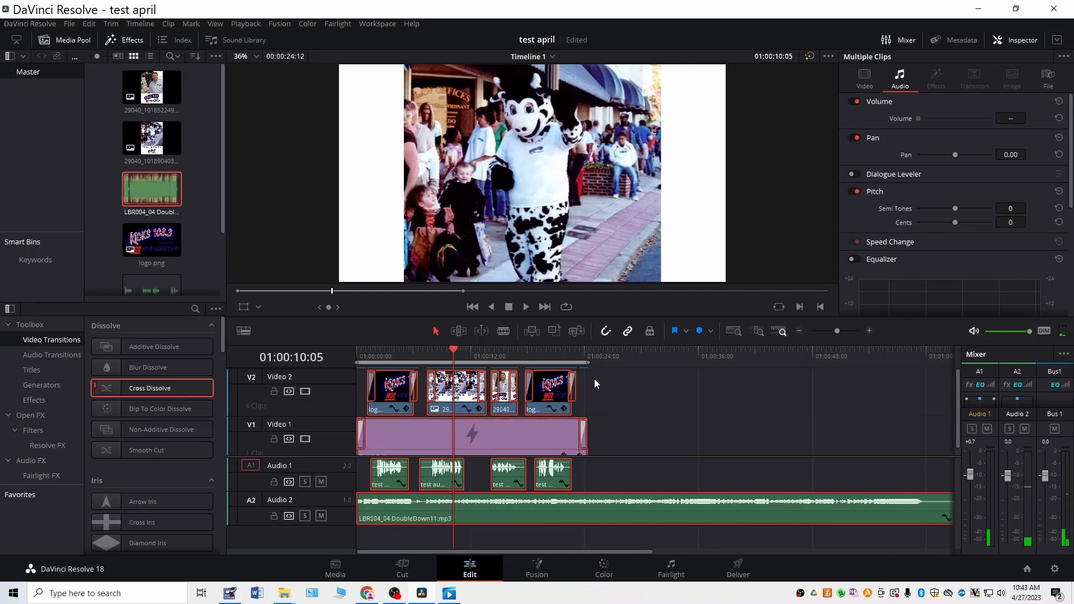
Step: Trim the ends of all selected clips slightly and shorten the music clip to the end of the marked range at about 24 seconds
drag(594, 378, 407, 498)
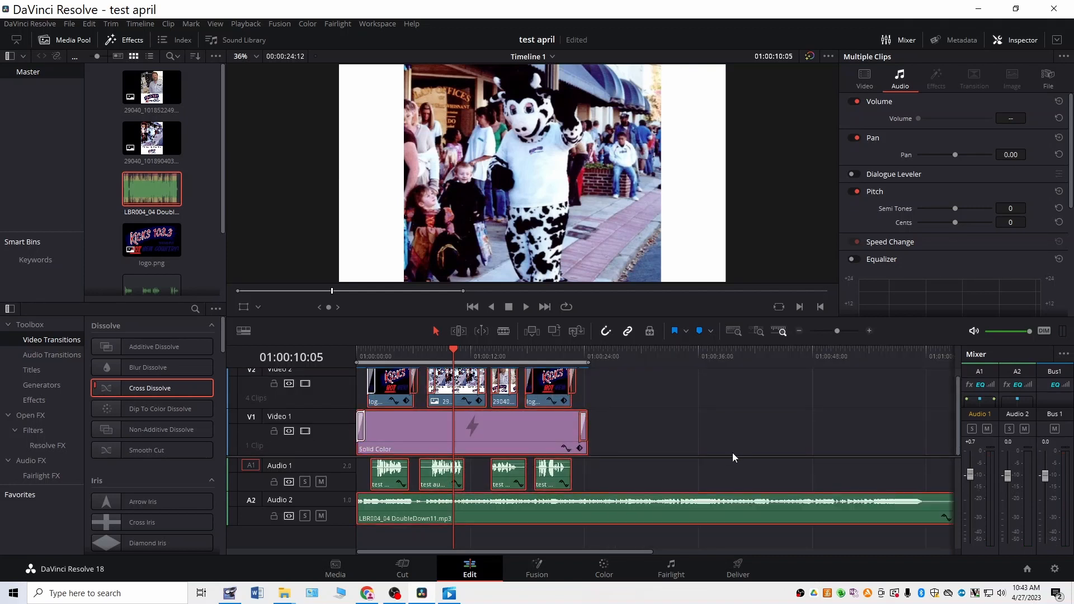
scroll(732, 452, right, 2)
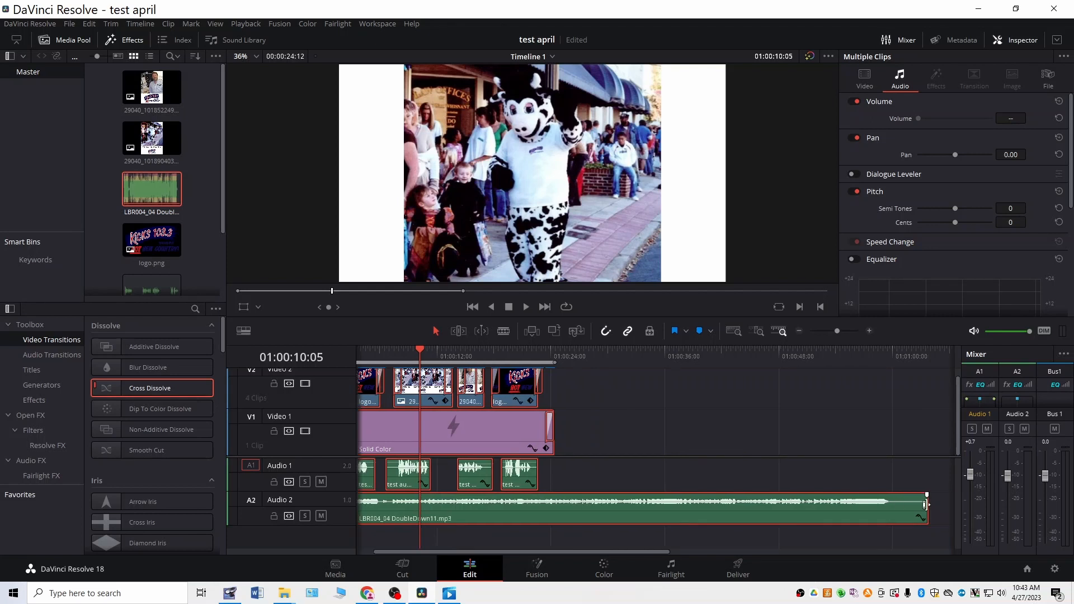
drag(925, 505, 854, 478)
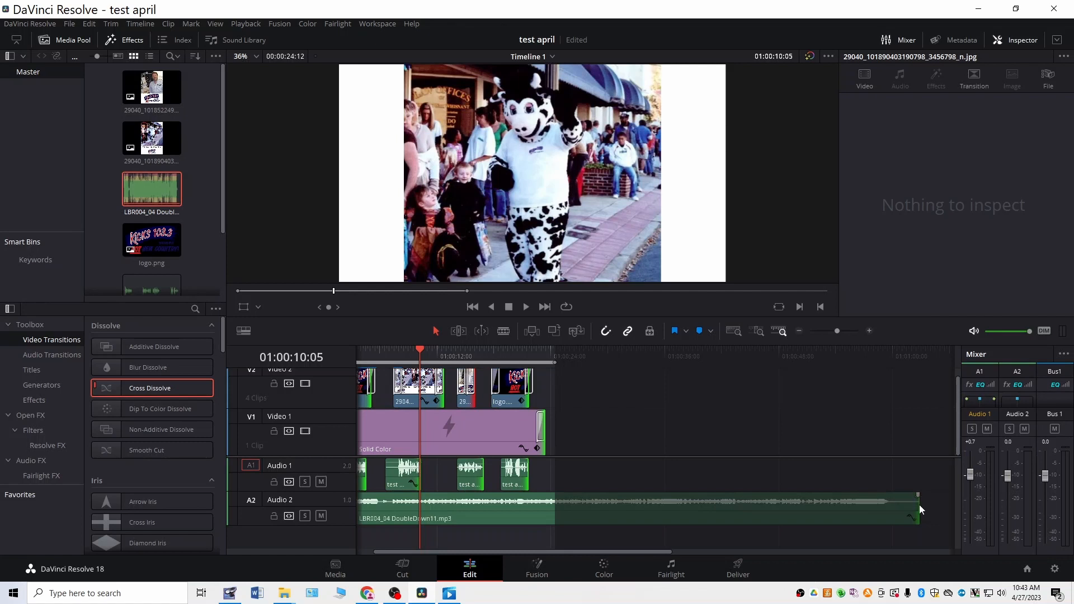
drag(917, 505, 553, 520)
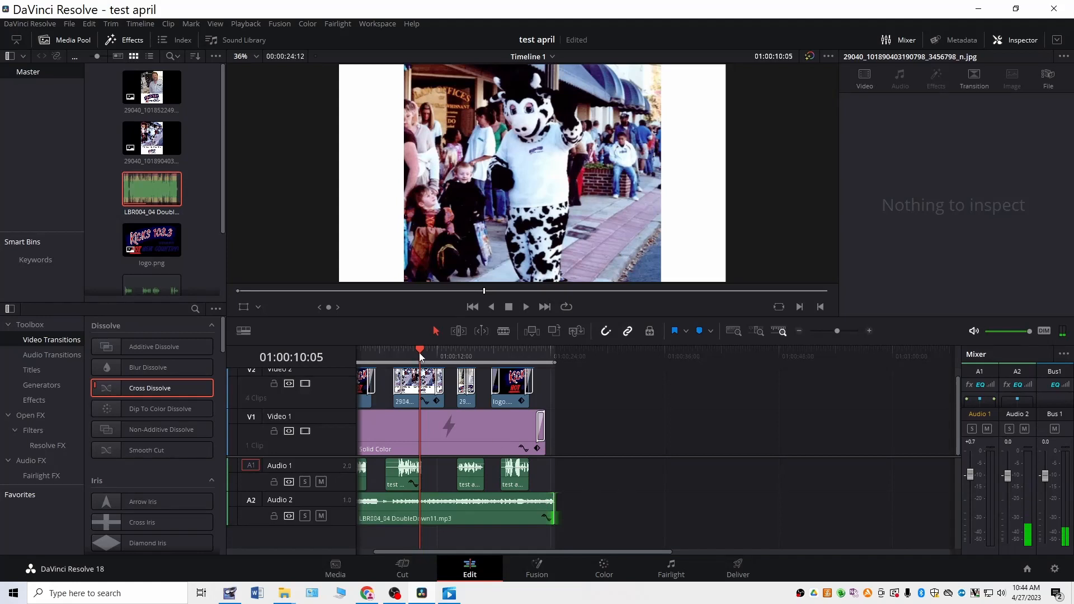
Step: Reselect all timeline clips from the start and check their Render Cache Fusion Output setting and the playback options
drag(418, 353, 320, 358)
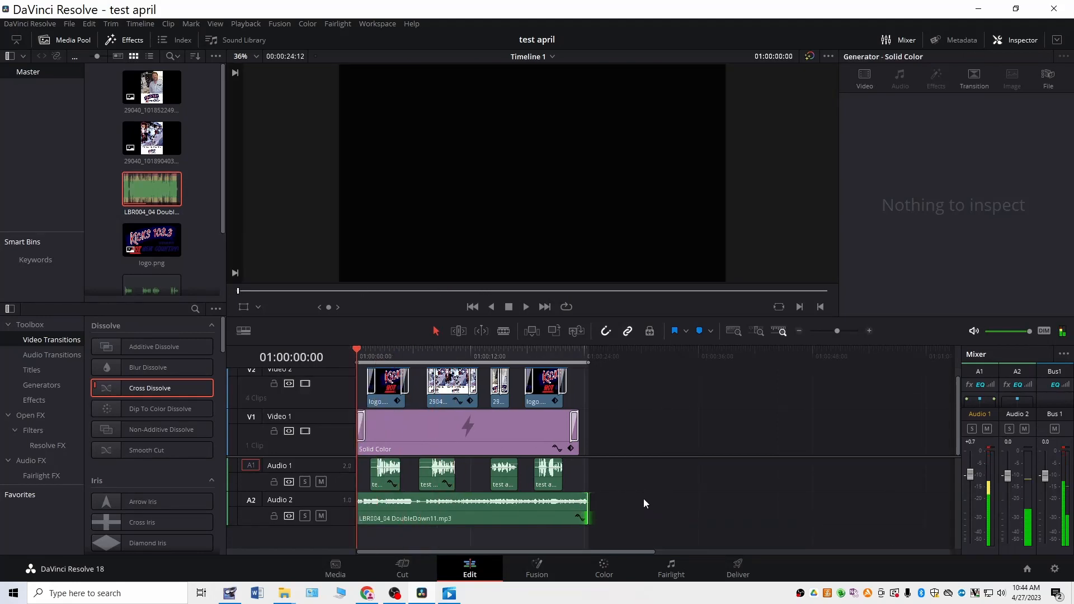
drag(638, 498, 354, 358)
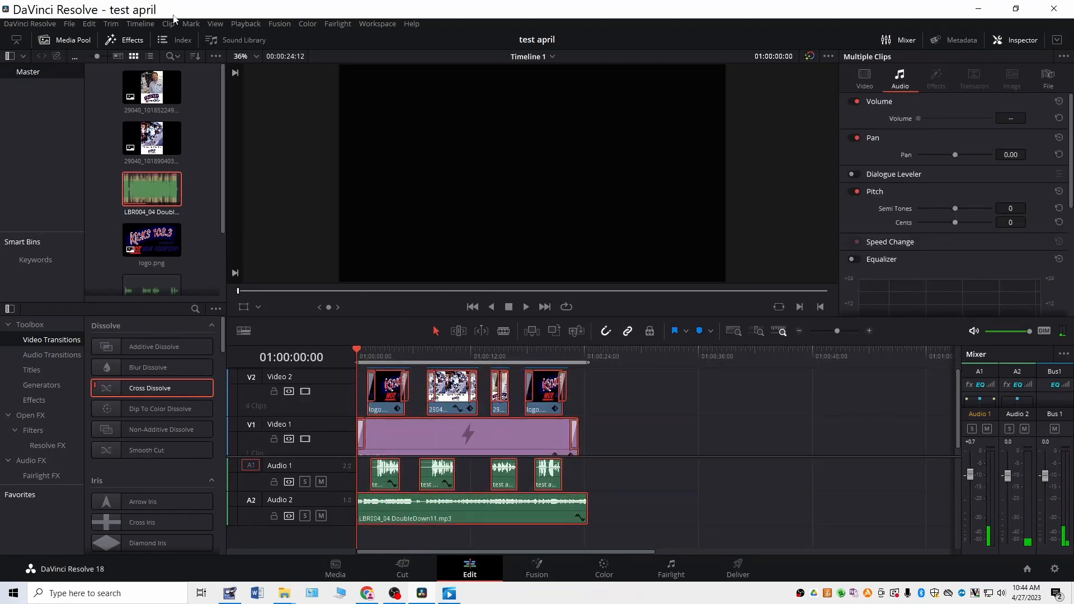
right_click(453, 393)
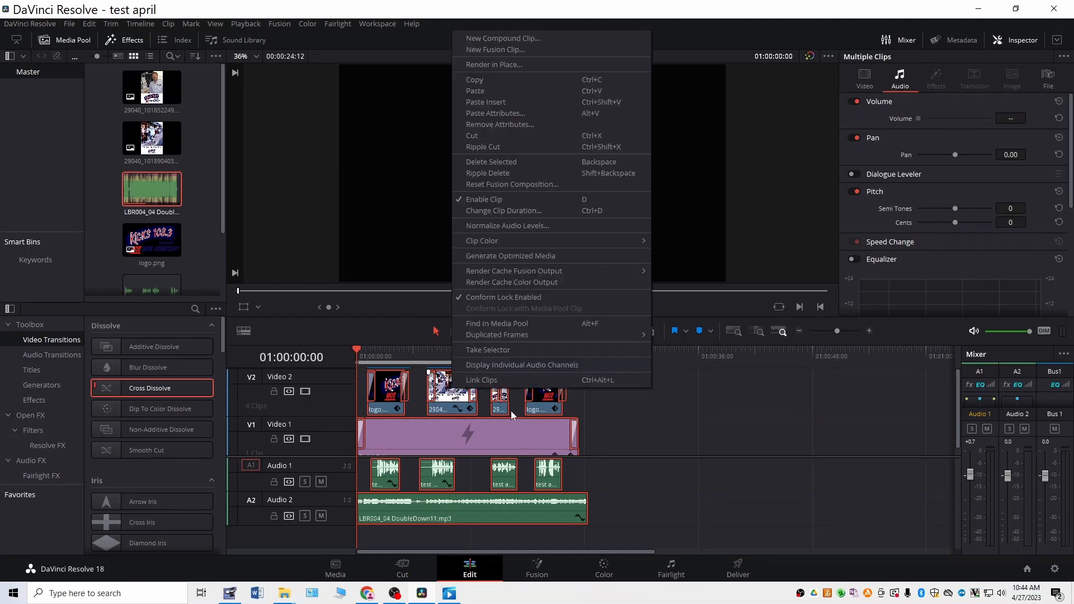
mouse_move(527, 273)
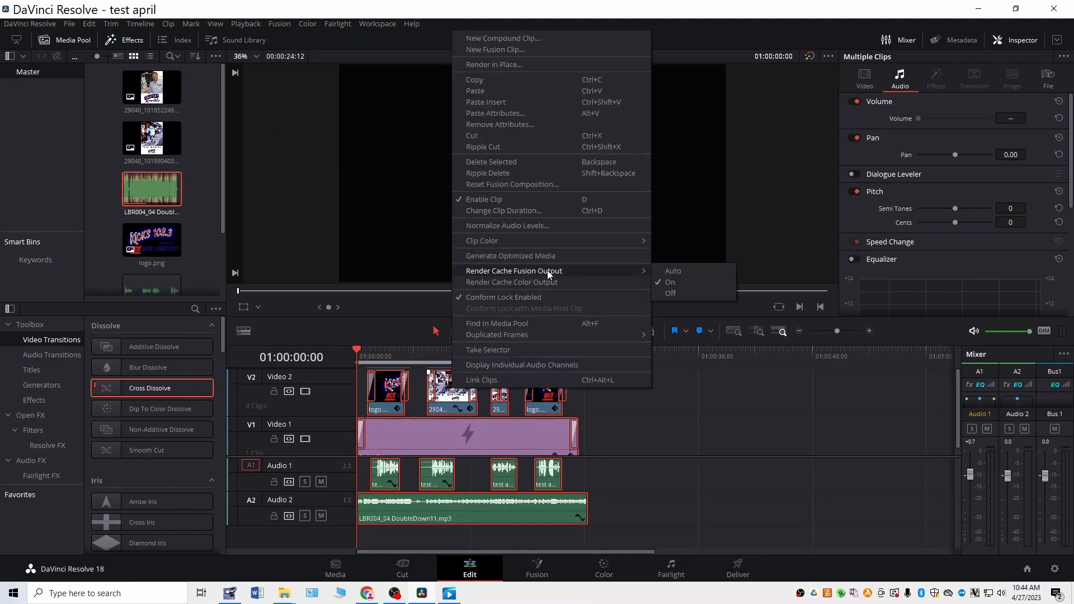
click(337, 223)
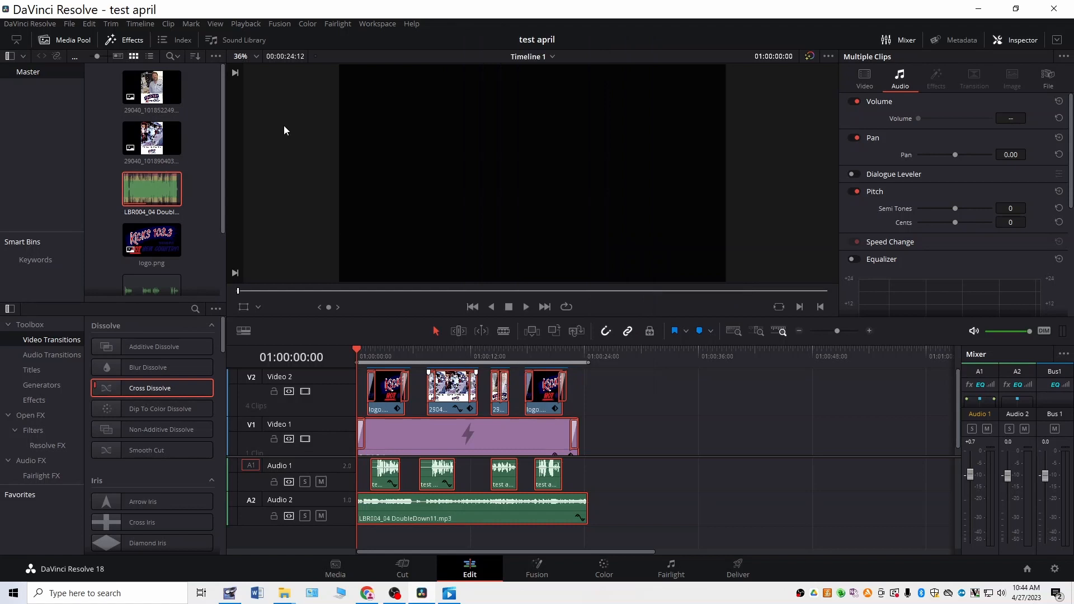
click(231, 24)
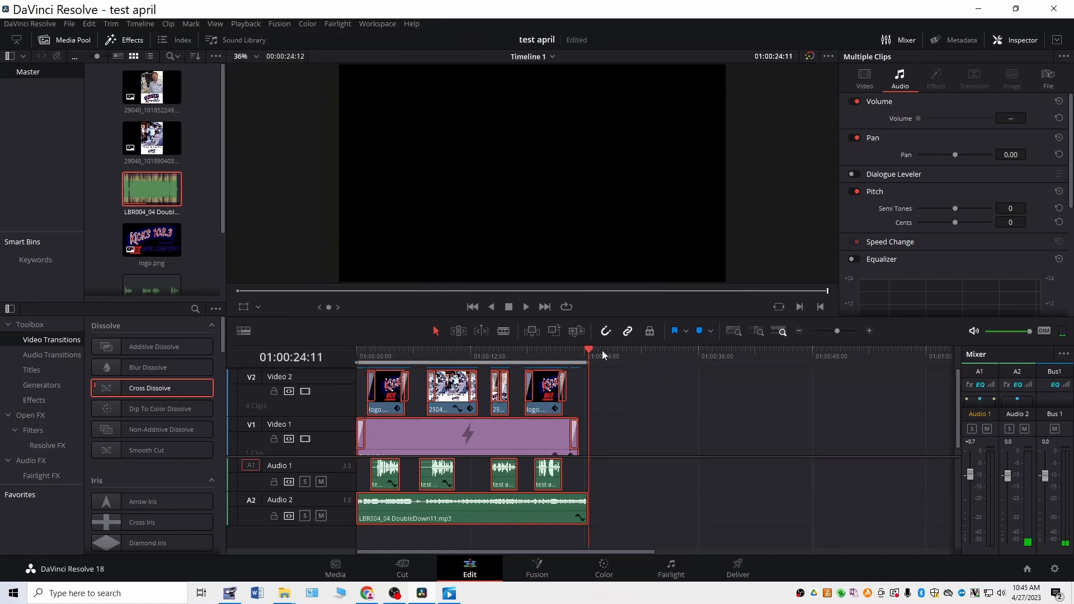
Step: Play back the trimmed timeline from the start through the opening logo's fade-out
drag(602, 351, 291, 360)
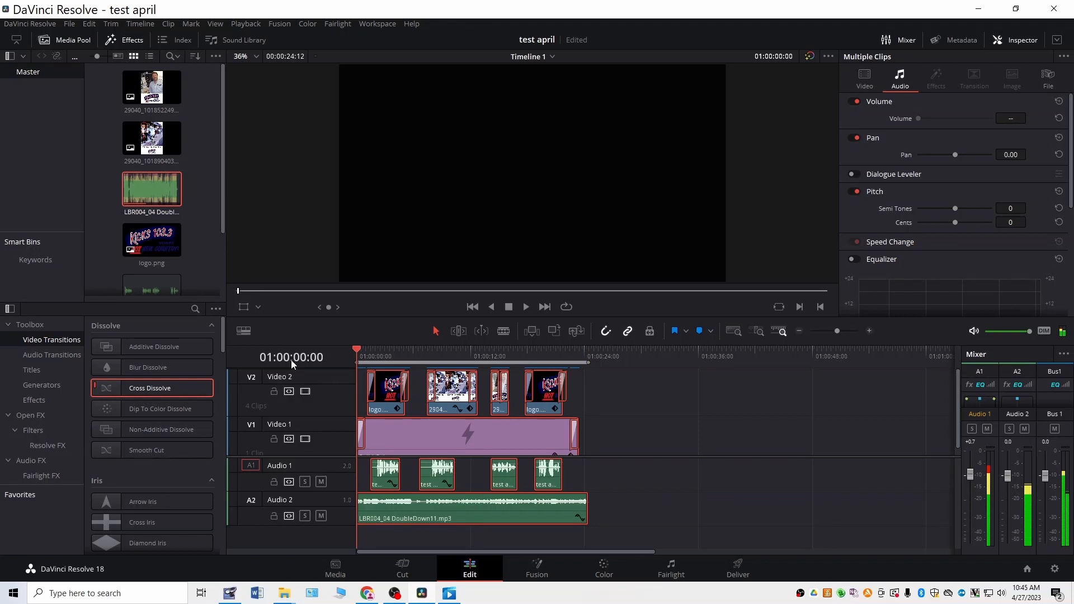
key(space)
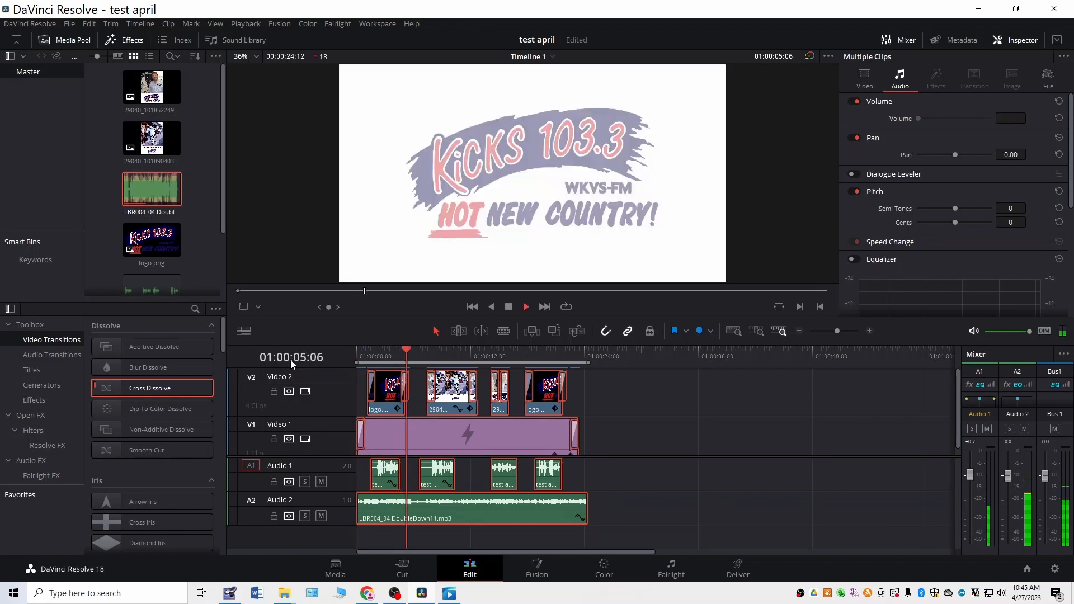
key(space)
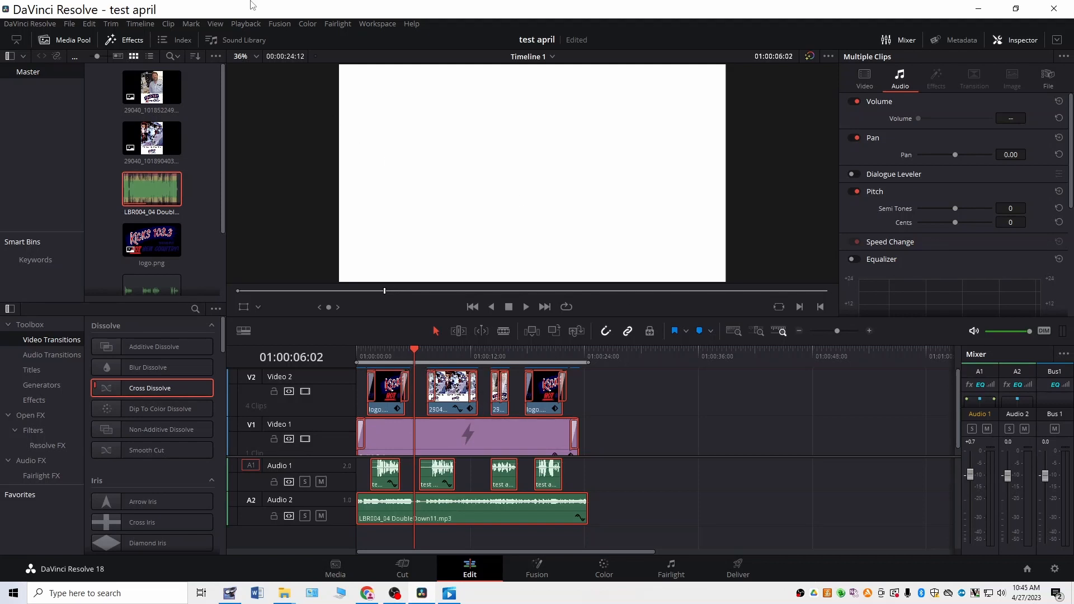
Step: Set the Timeline Proxy Resolution to Quarter and replay the opening logo's fade-out
click(253, 25)
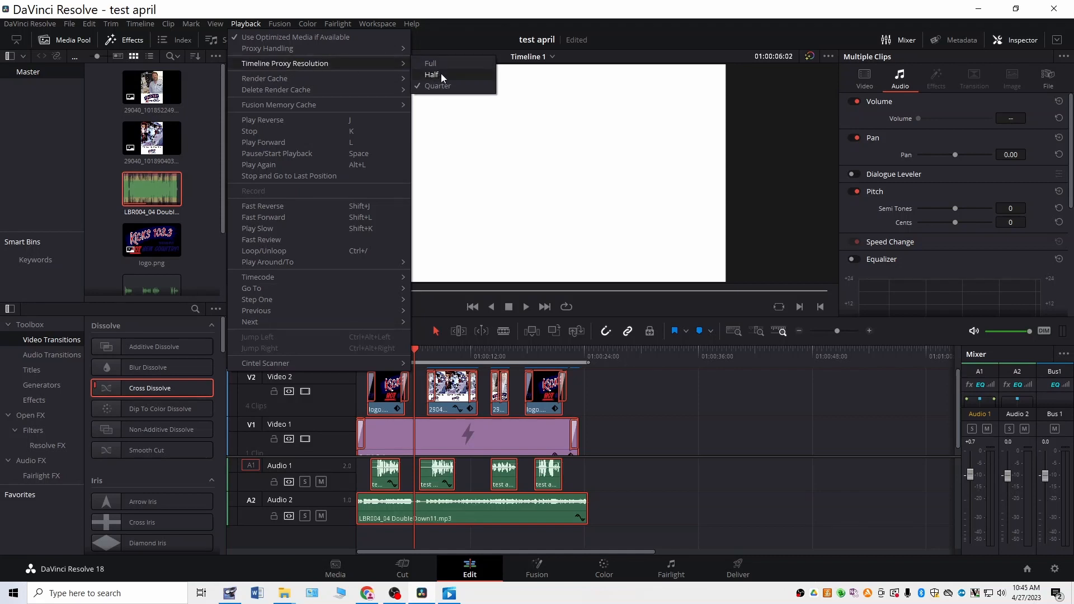
click(449, 88)
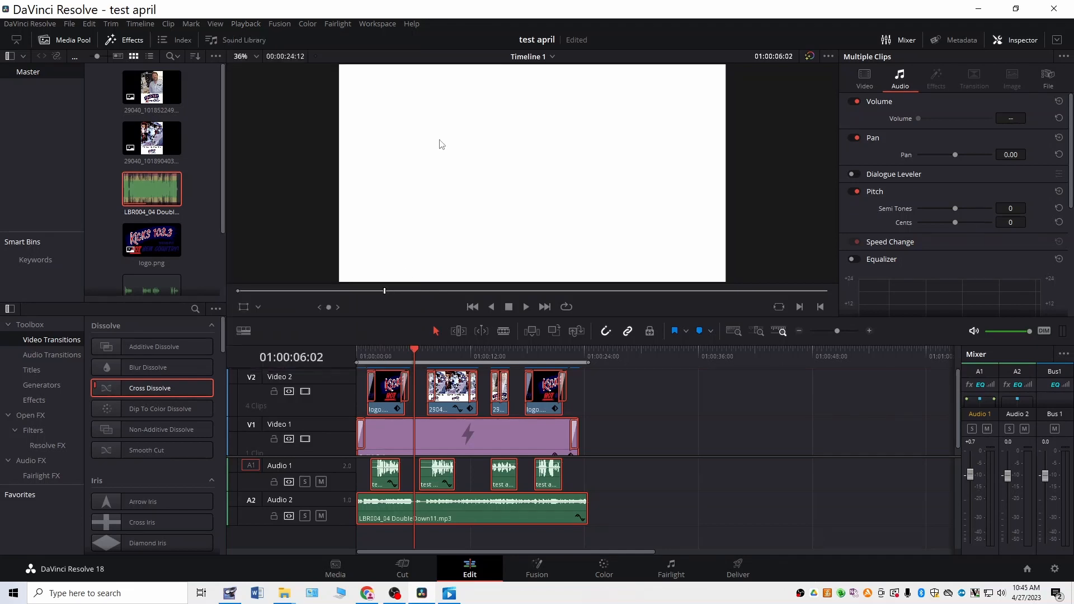
drag(416, 350, 386, 350)
key(space)
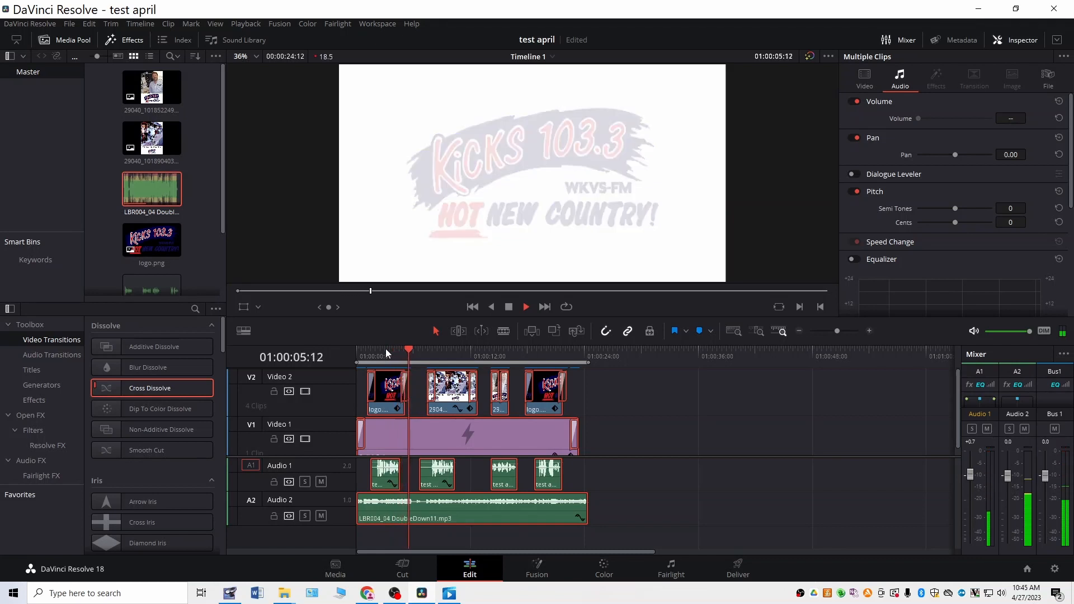
key(space)
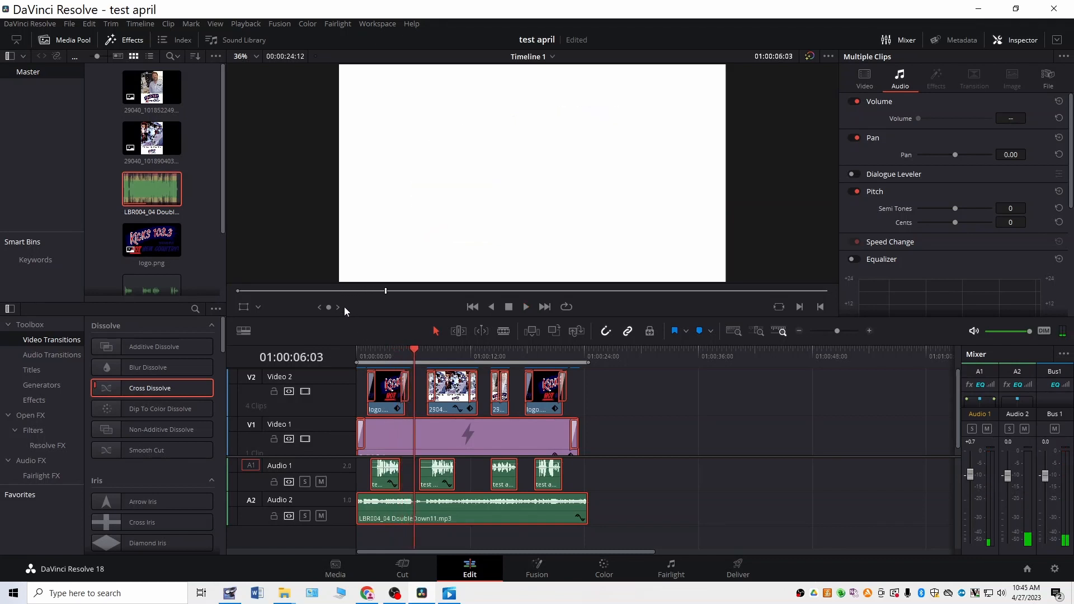
Step: Play back part of the opening logo again and the first photo's fade-in with voiceover and music
drag(412, 347, 376, 351)
key(space)
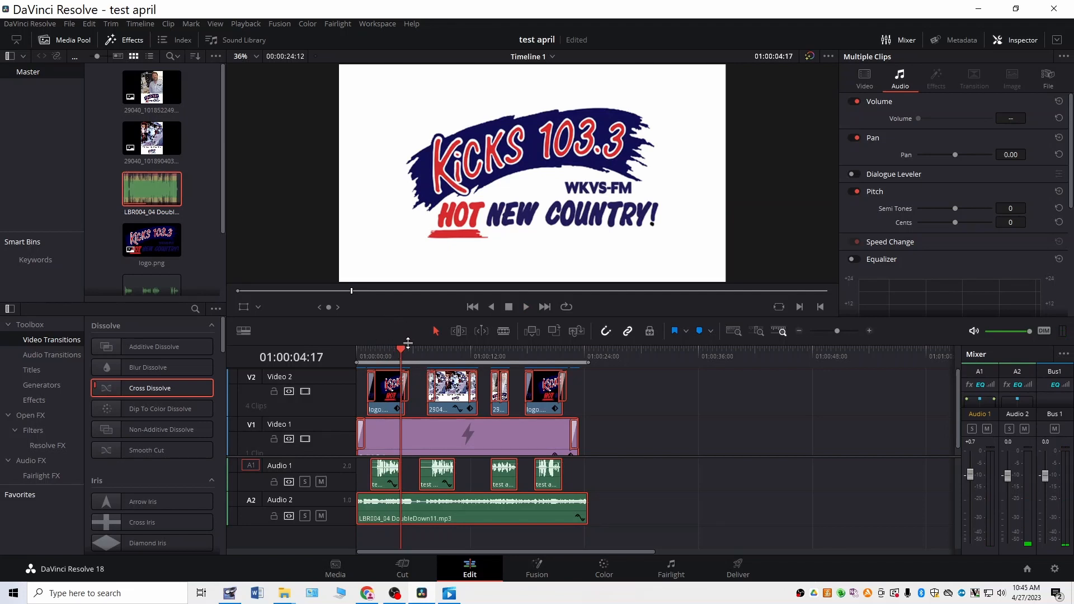
drag(399, 349, 425, 348)
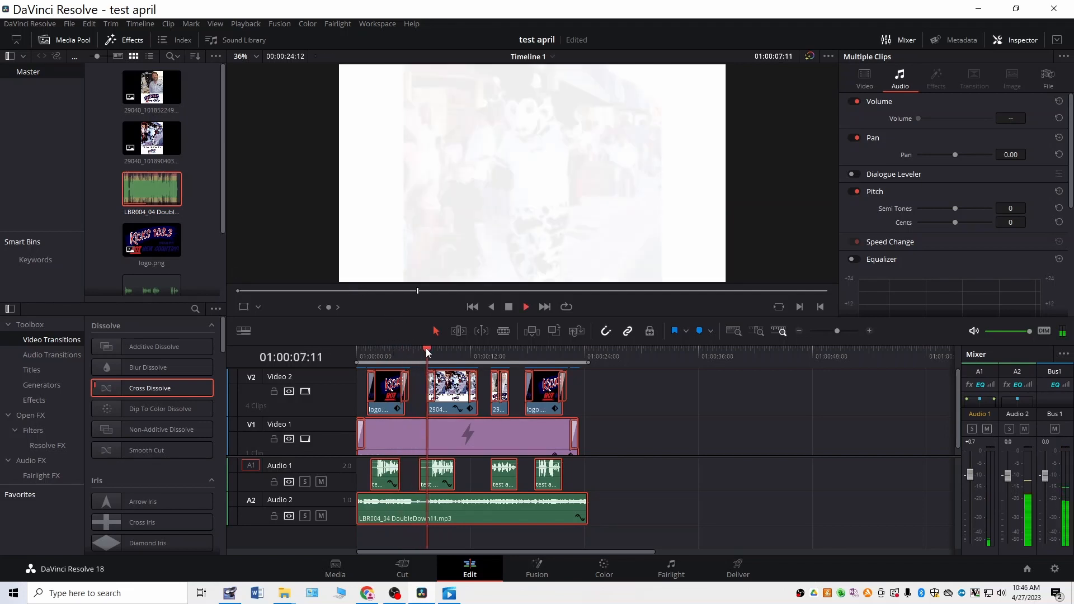
key(space)
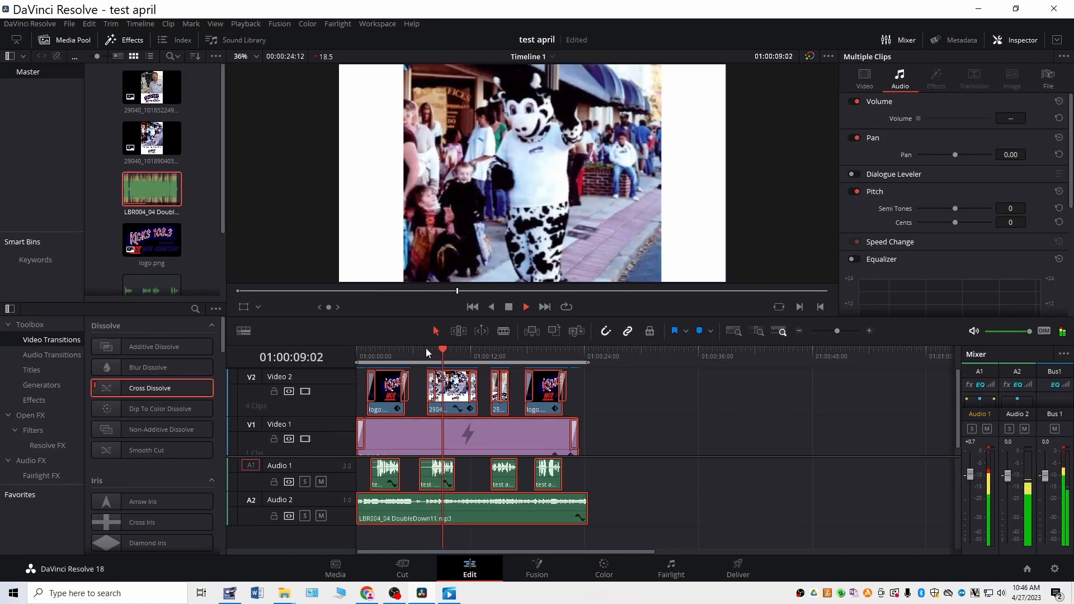
key(space)
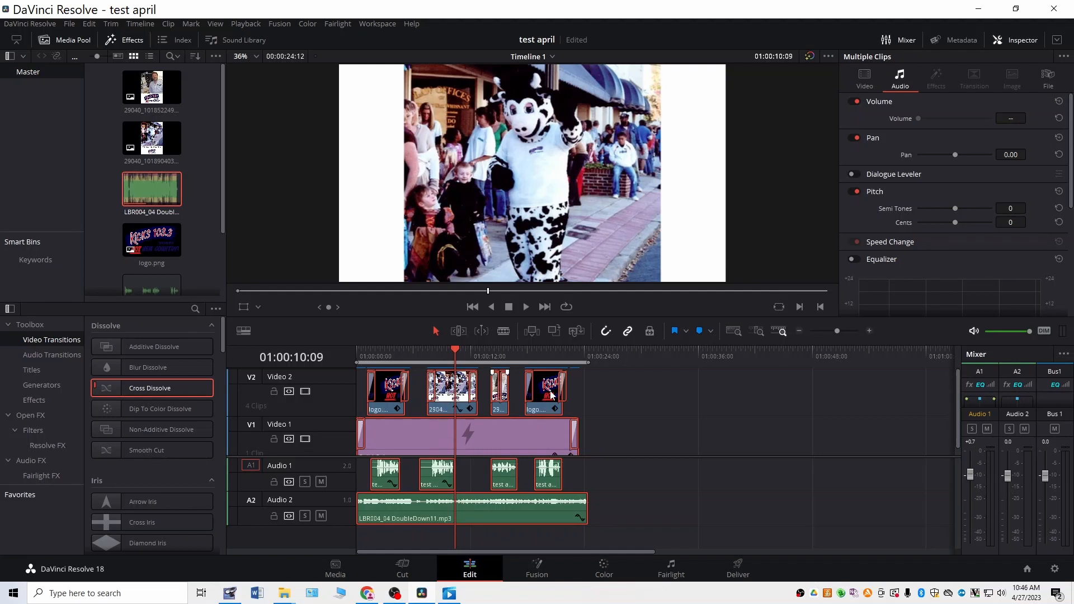
Step: Move the first photo clip on Video 2 earlier so it starts shortly after the opening logo
click(572, 402)
click(447, 397)
drag(447, 397, 431, 397)
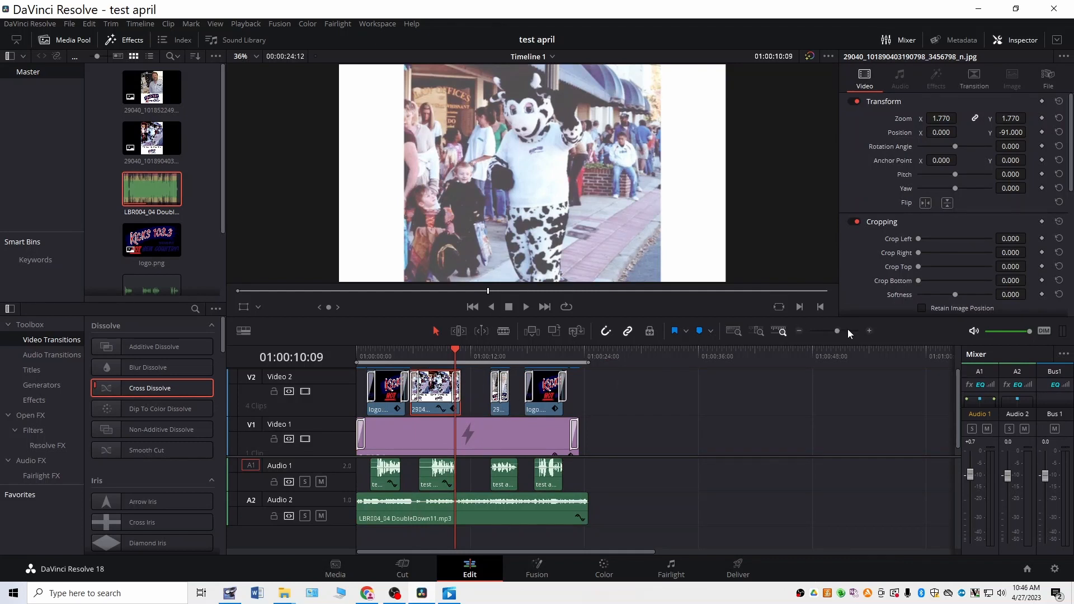
Step: Move the second photo directly behind the first one and shift its voiceover clip earlier to start with it
click(868, 332)
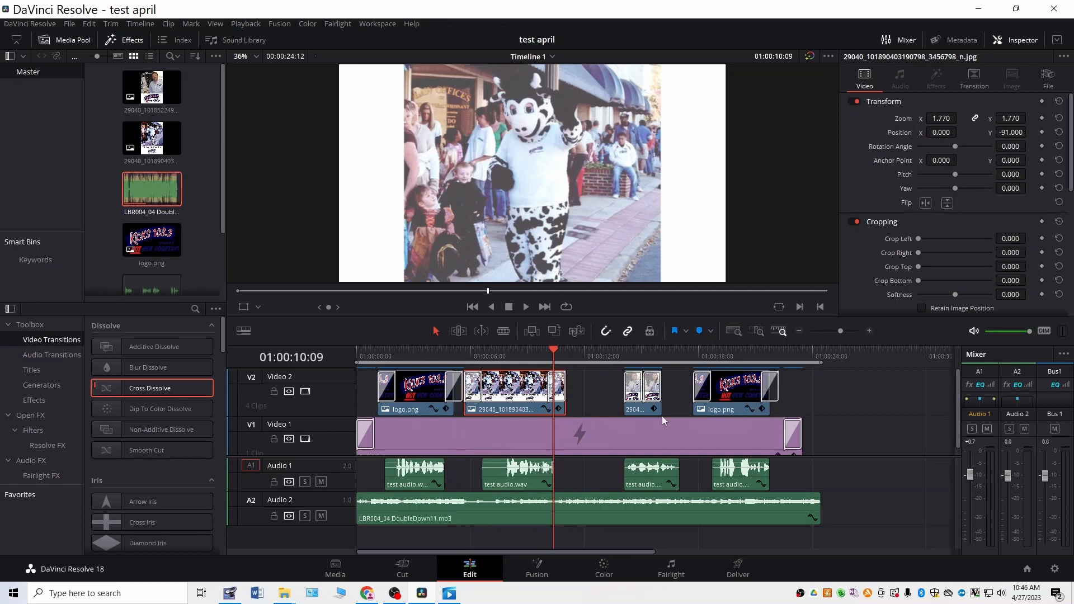
drag(642, 413, 585, 413)
drag(659, 482, 603, 486)
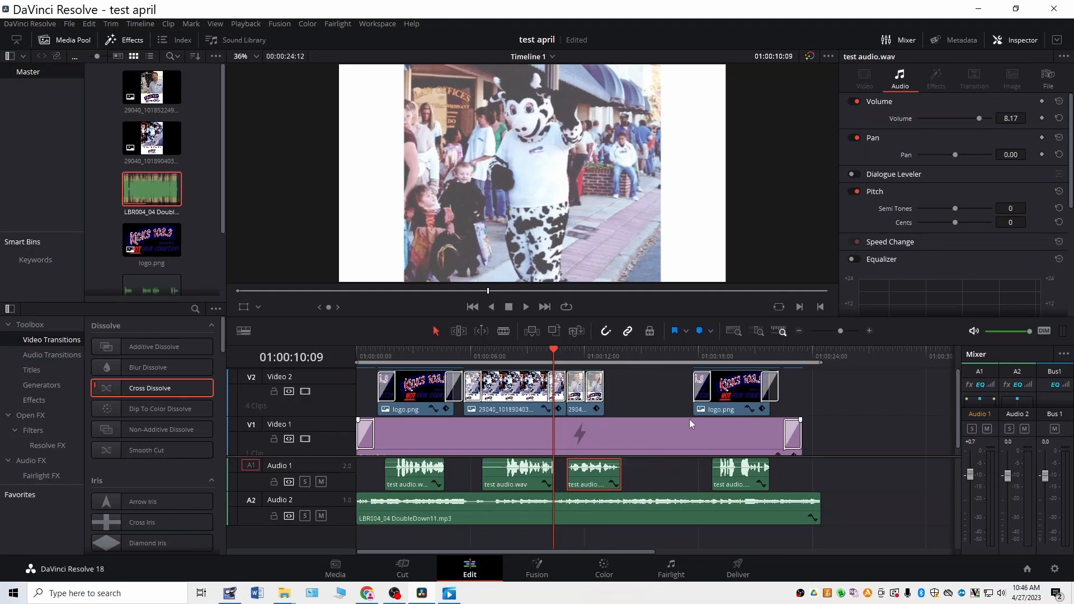
Step: Move the closing logo and its voiceover closer to the second photo, and trim the purple background's end to shortly after the logo
drag(732, 413, 658, 409)
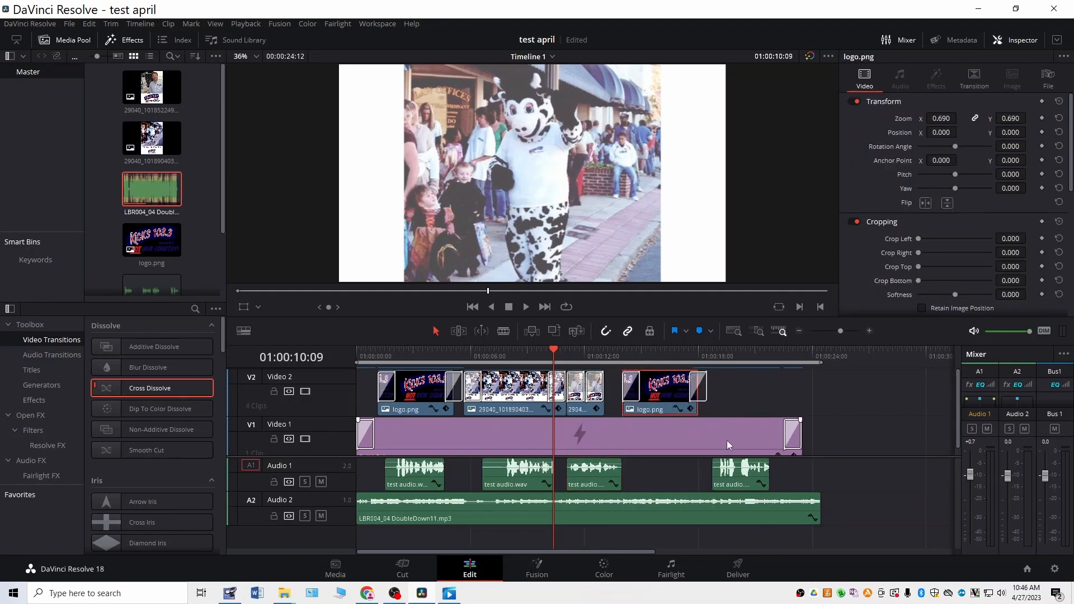
drag(747, 481, 681, 470)
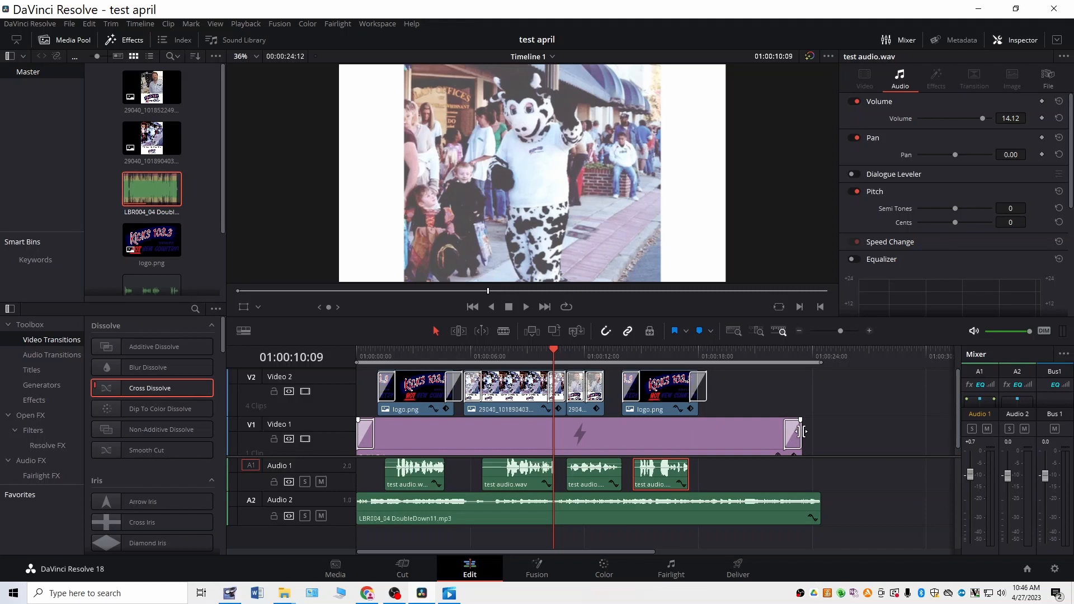
drag(800, 431, 738, 438)
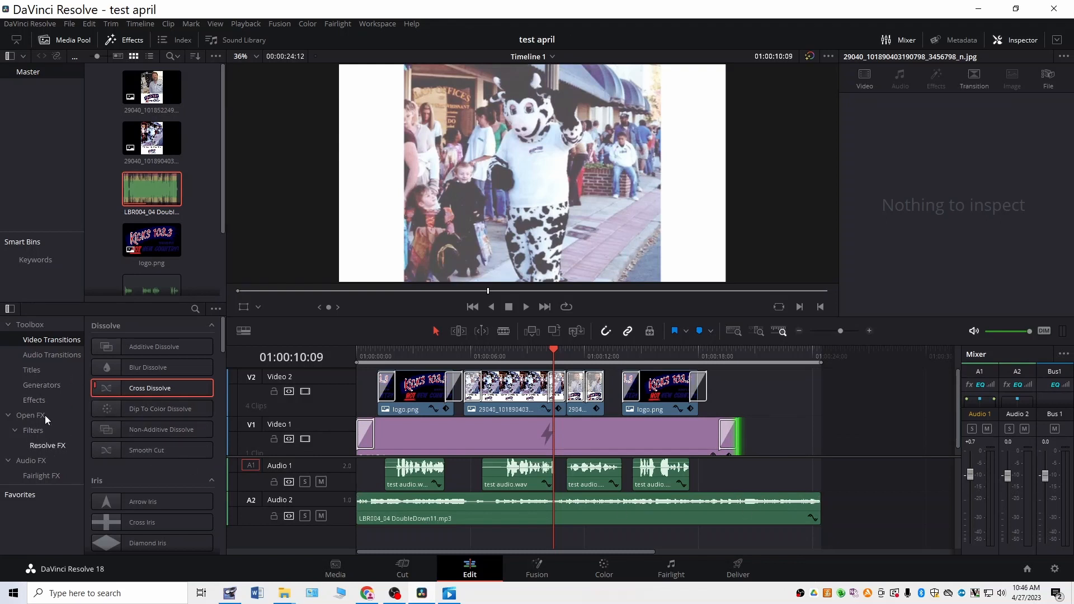
Step: Add a 3.5-second Cross Fade 0 dB to the end of the background music and play the timeline from the start
click(41, 356)
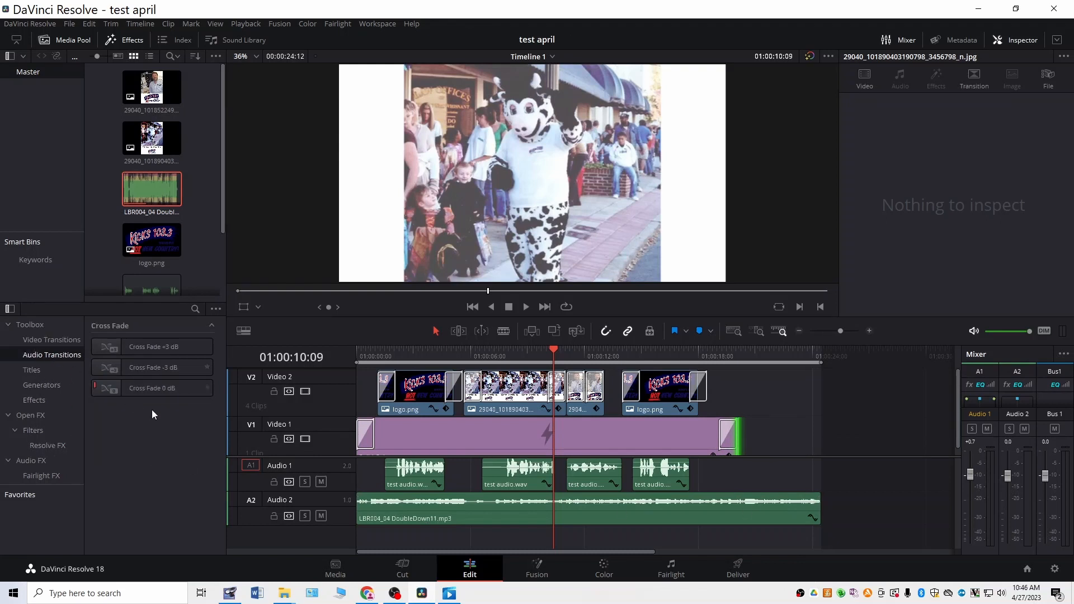
drag(154, 388, 746, 503)
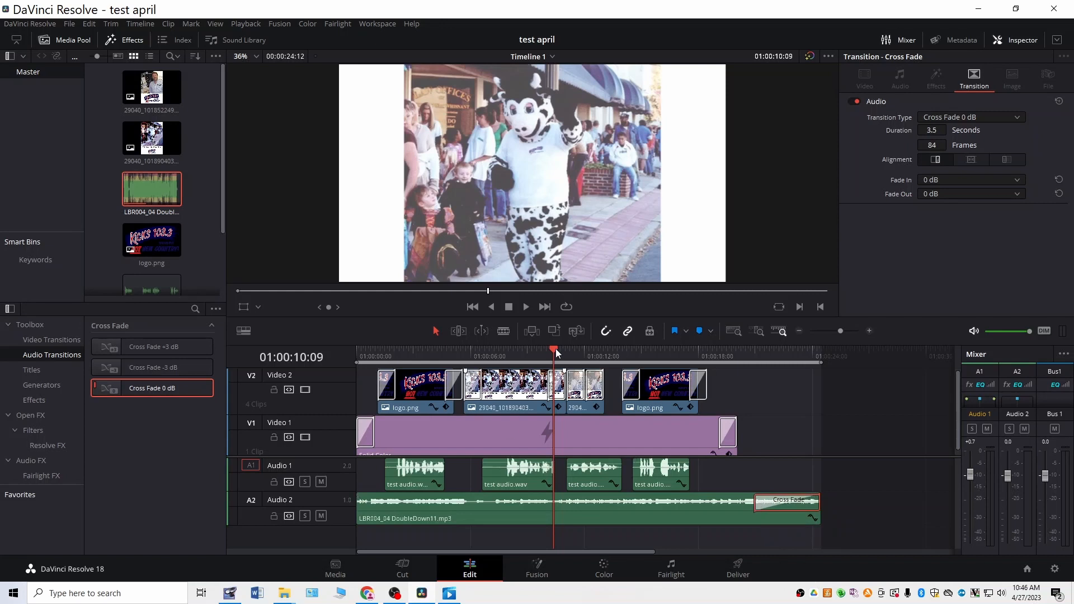
drag(556, 352, 302, 358)
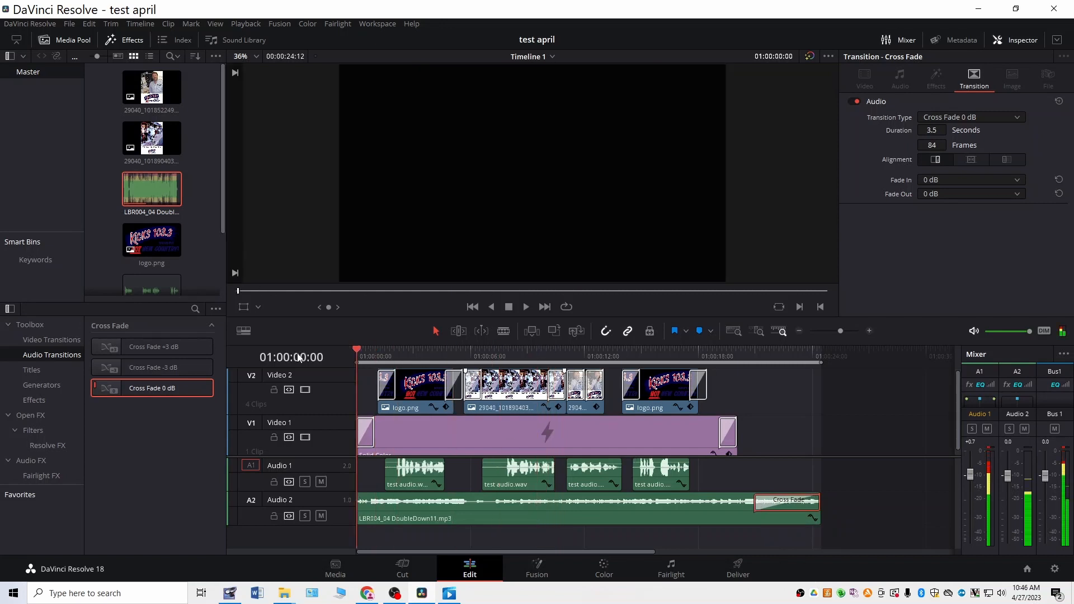
key(space)
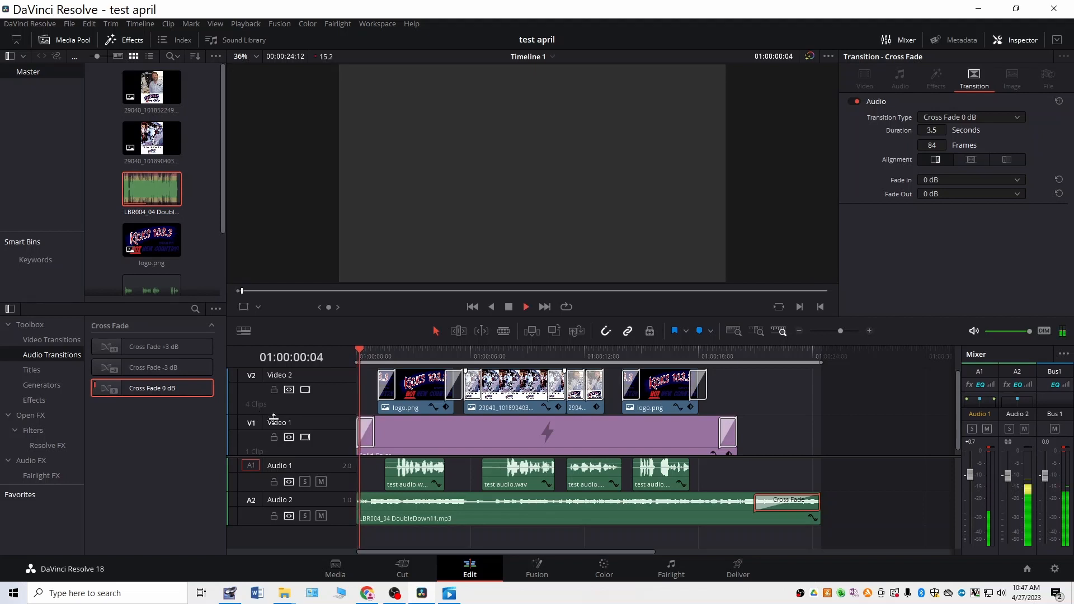